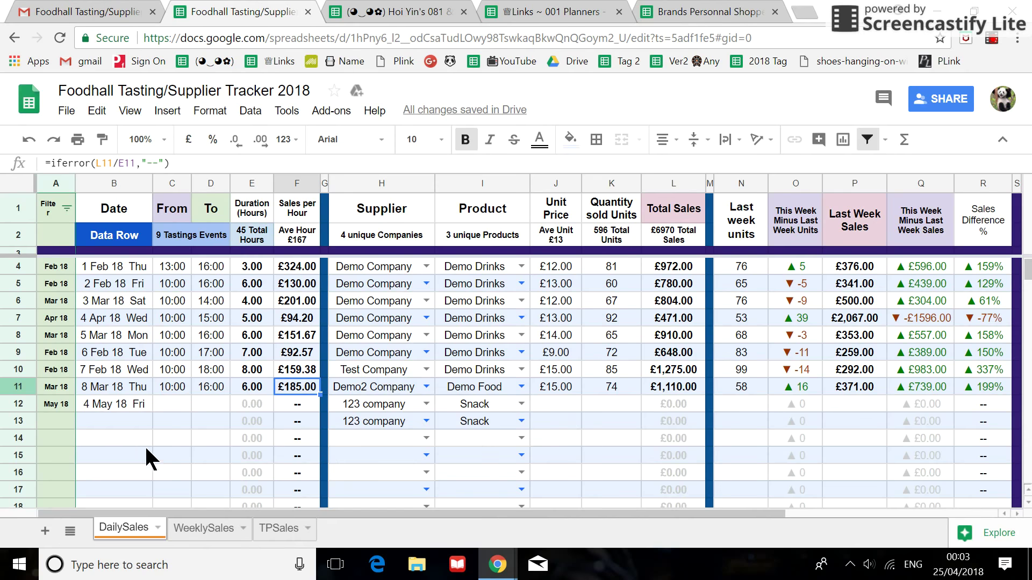
- Clear the date in row 12 and the supplier and product entries in rows 12 and 13
left_click(108, 405)
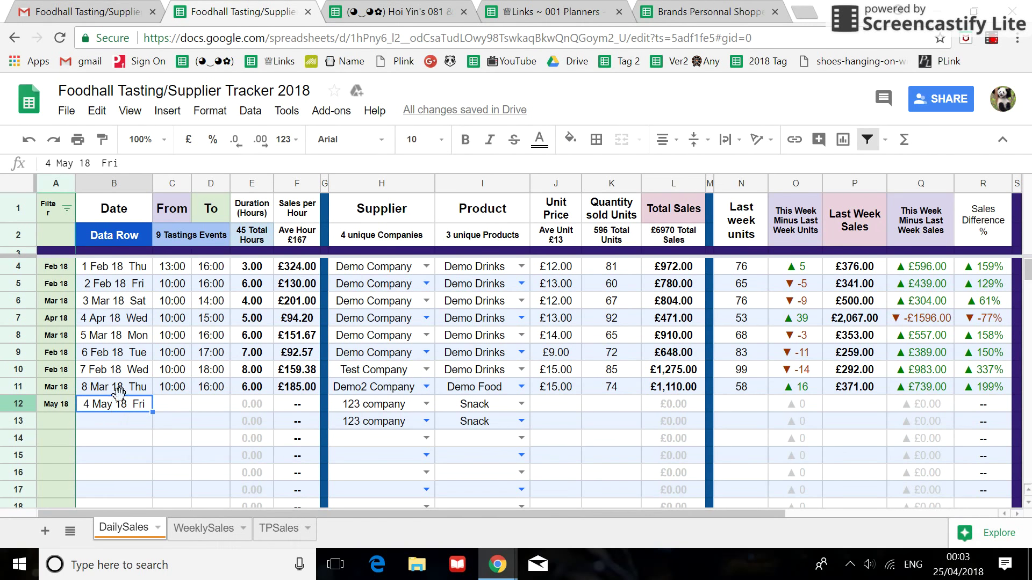
key("Delete")
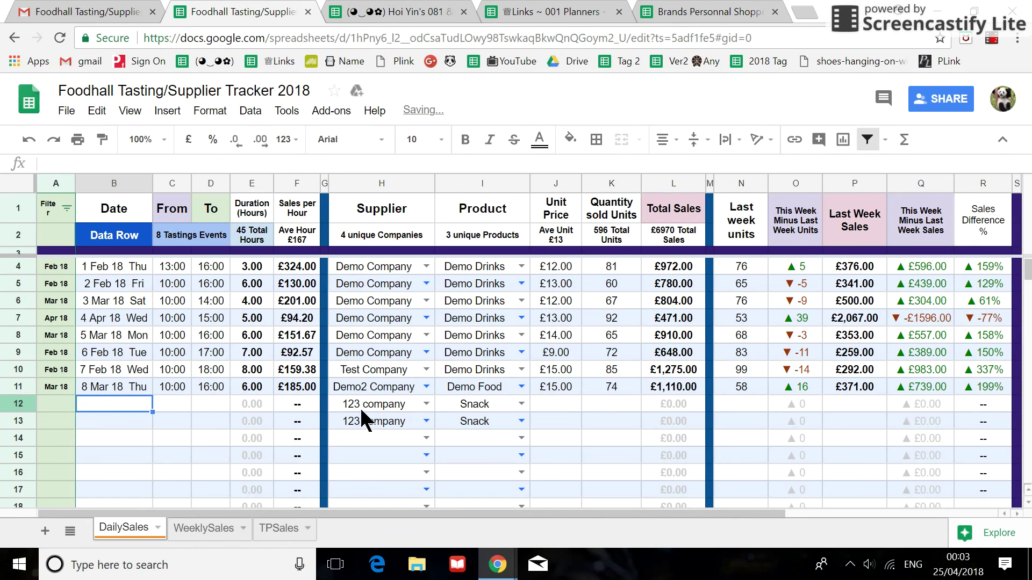
left_click_drag(360, 406, 445, 420)
key("Delete")
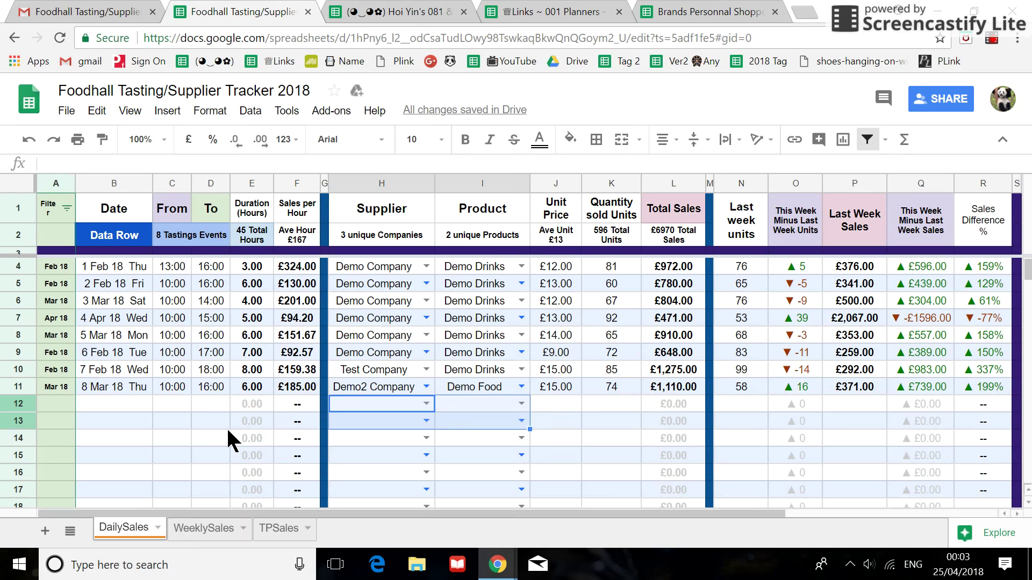
- Enter 2/4 as the date in row 12
left_click(141, 407)
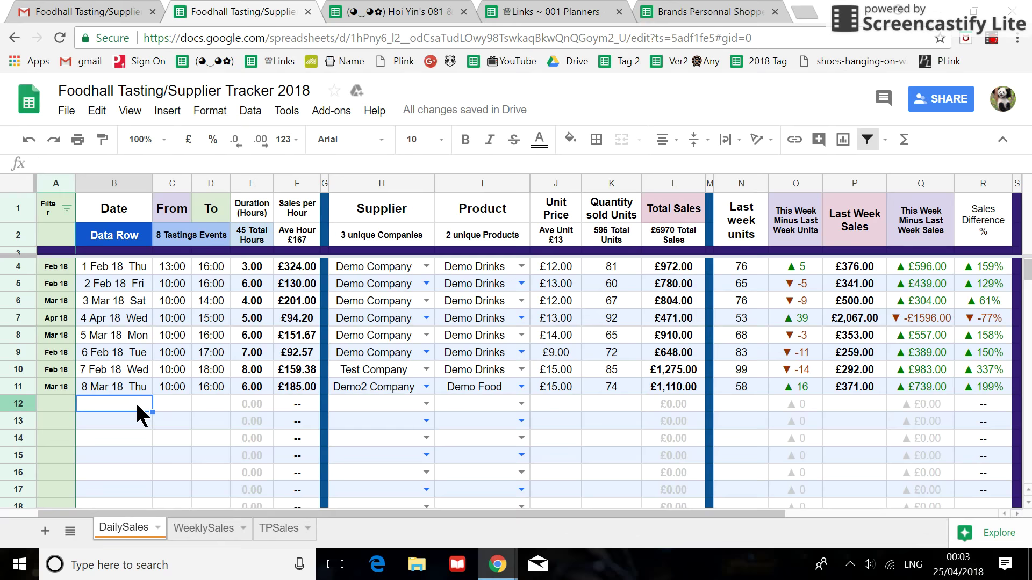
type("2")
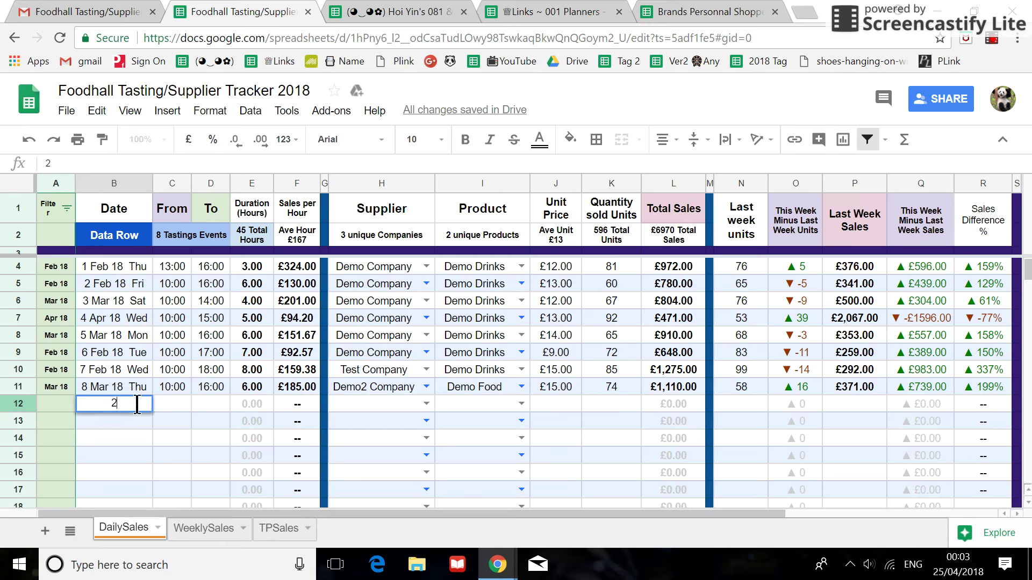
type("/4")
key("Return")
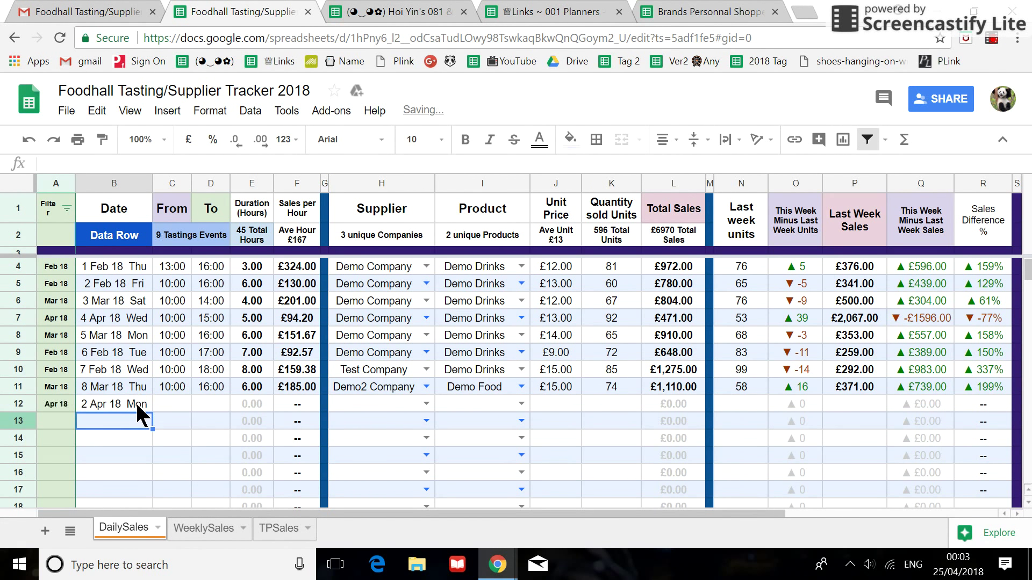
left_click(137, 407)
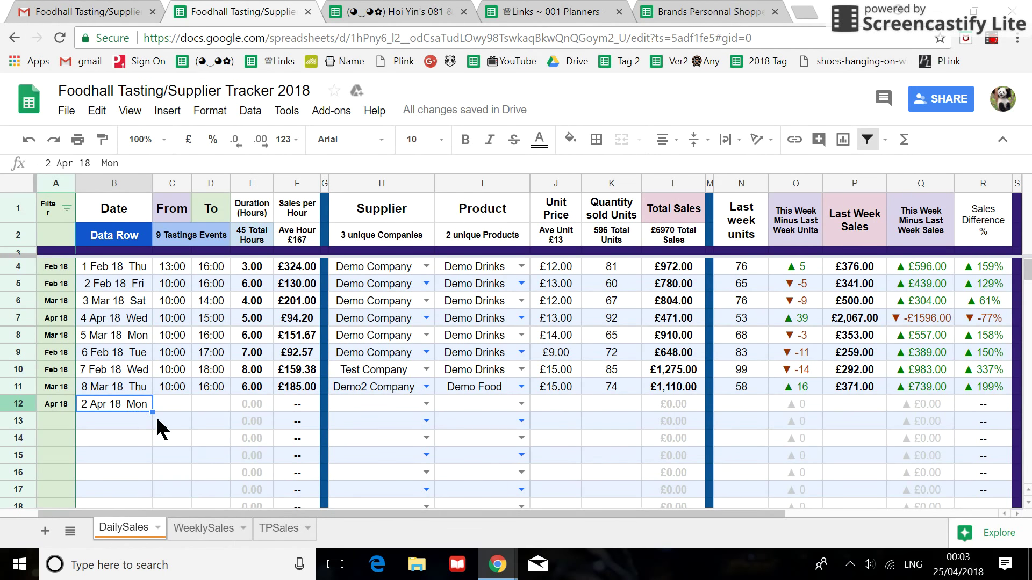
- Enter 10am as the From time and 3pm as the To time in row 12, and check the duration formula
left_click(170, 406)
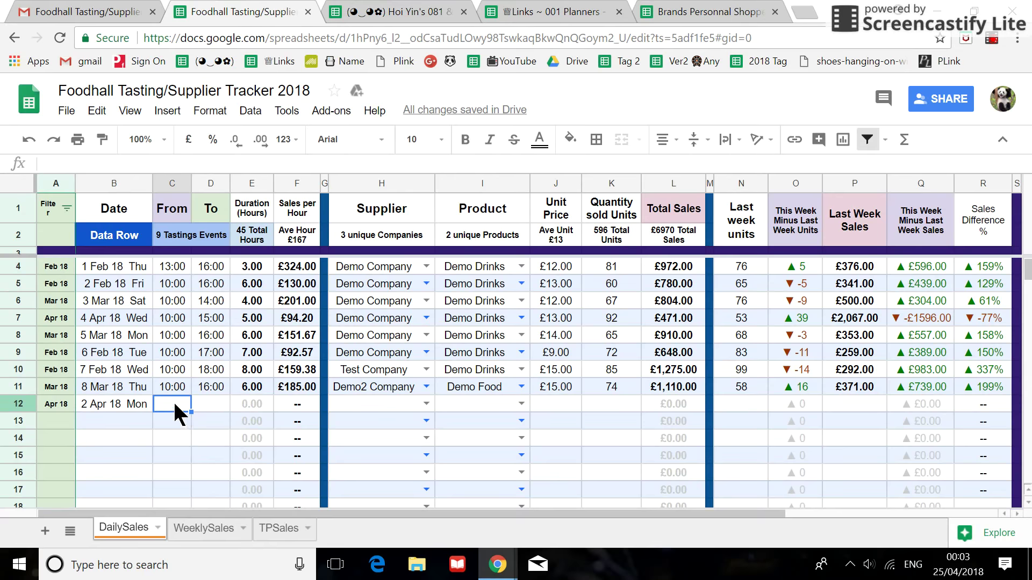
type("10am")
key("Return")
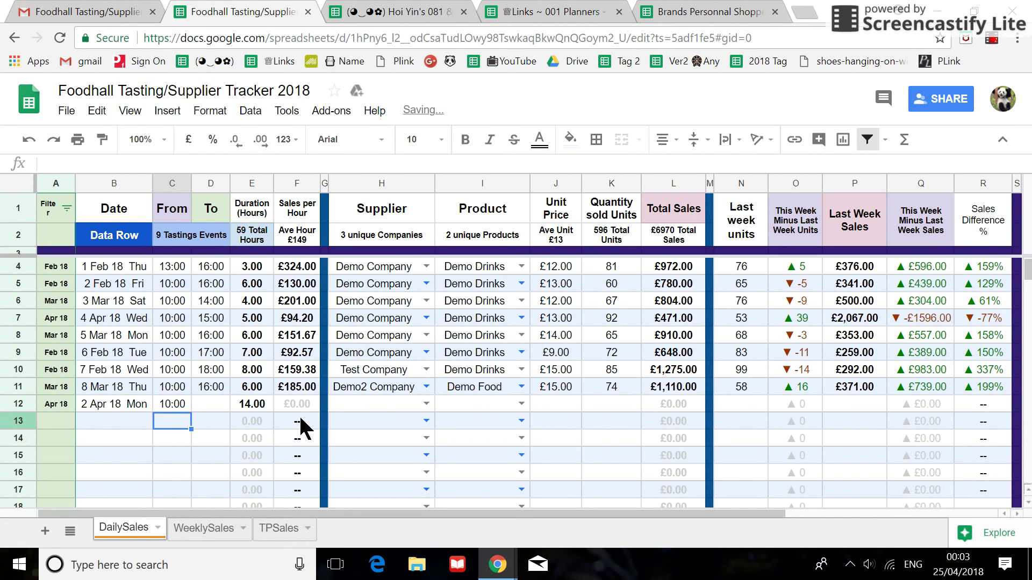
left_click(218, 403)
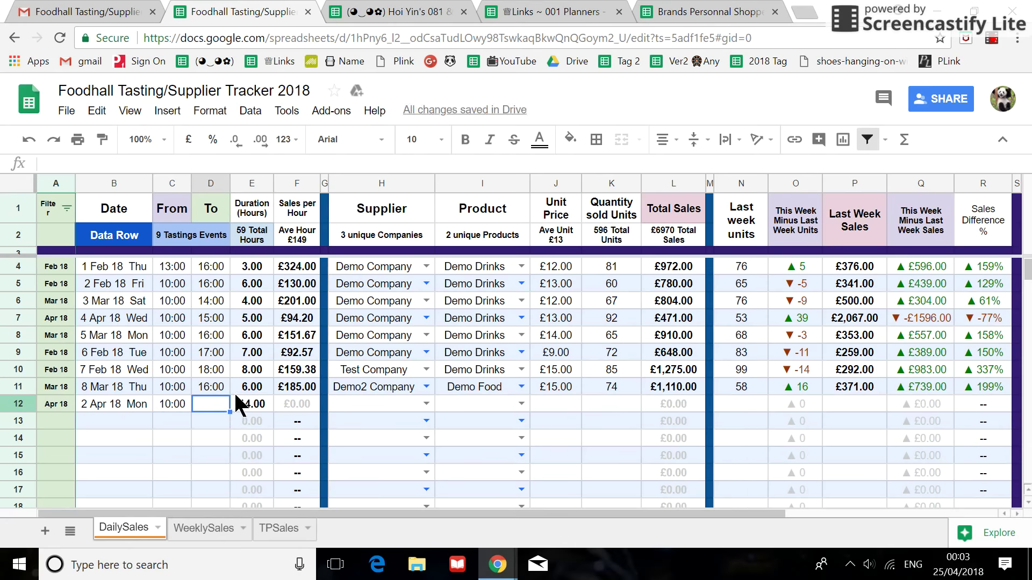
type("3pm")
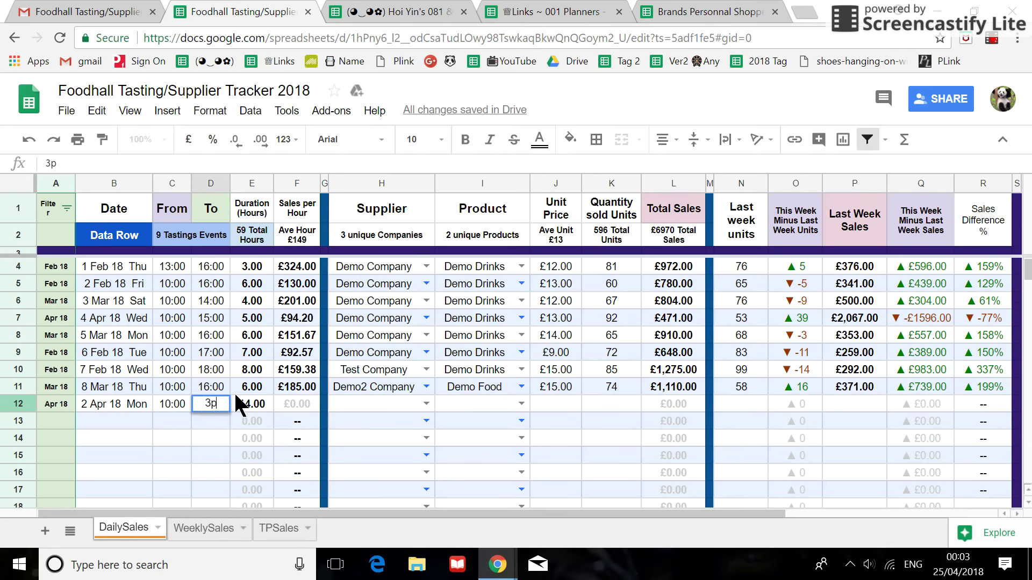
key("Return")
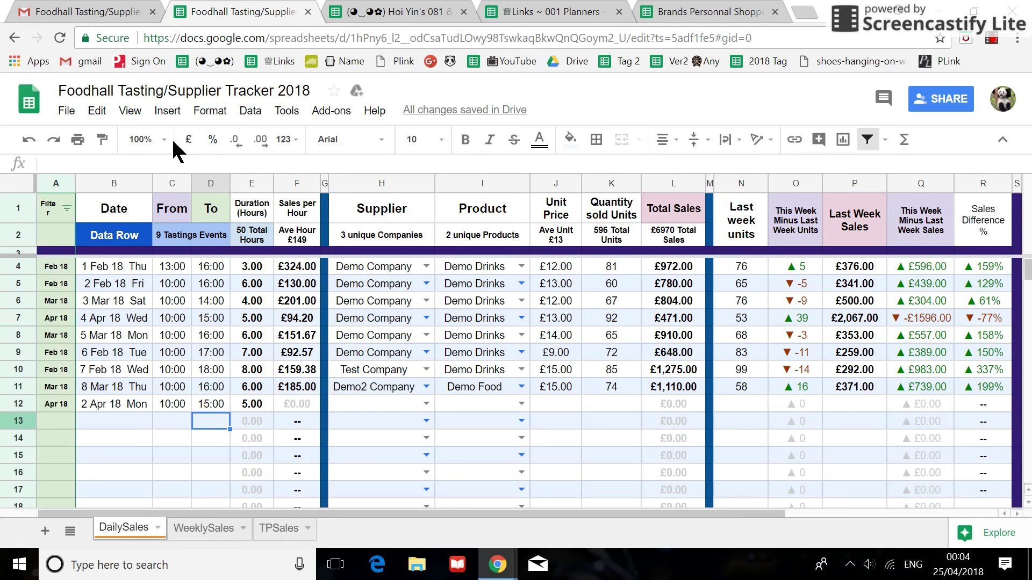
left_click(209, 410)
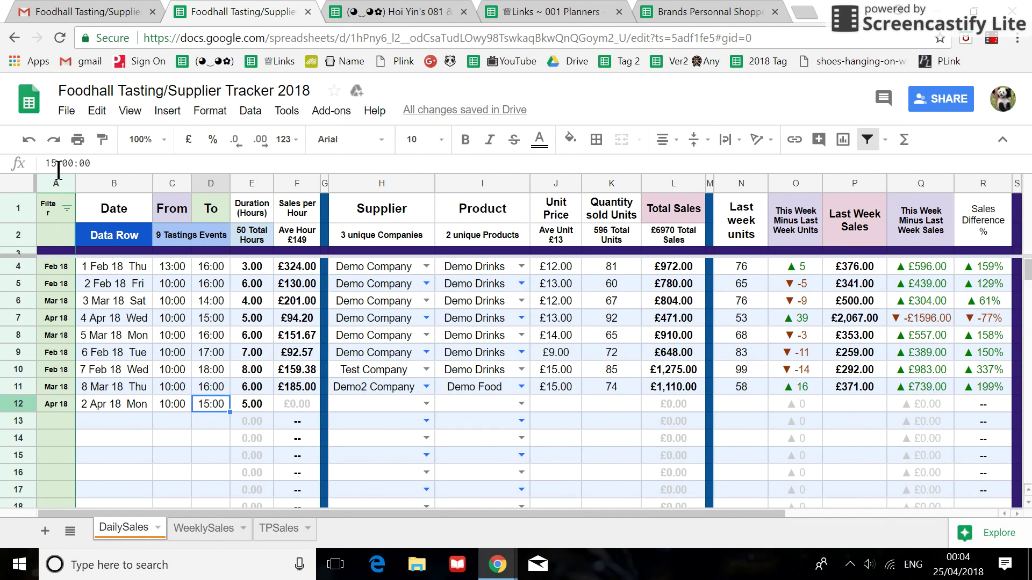
left_click(208, 420)
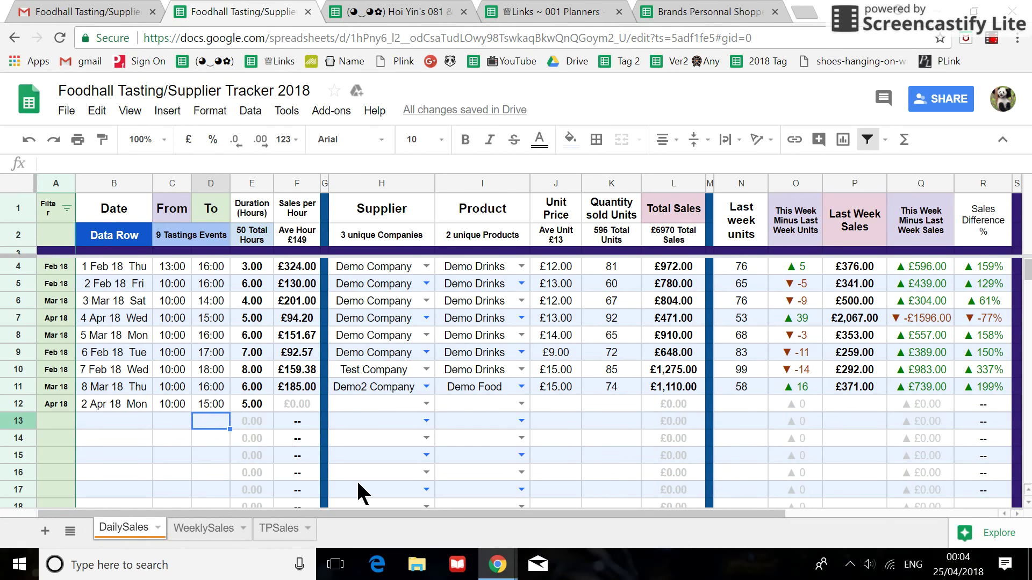
left_click(250, 407)
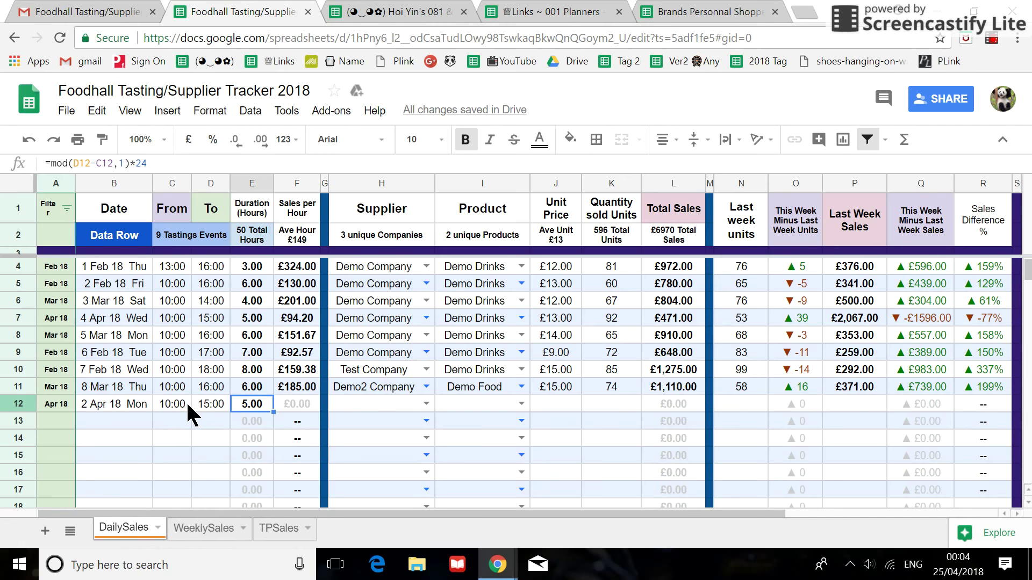
- Enter New Company as the supplier in row 12 and choose the same supplier from the list for row 13
left_click(390, 406)
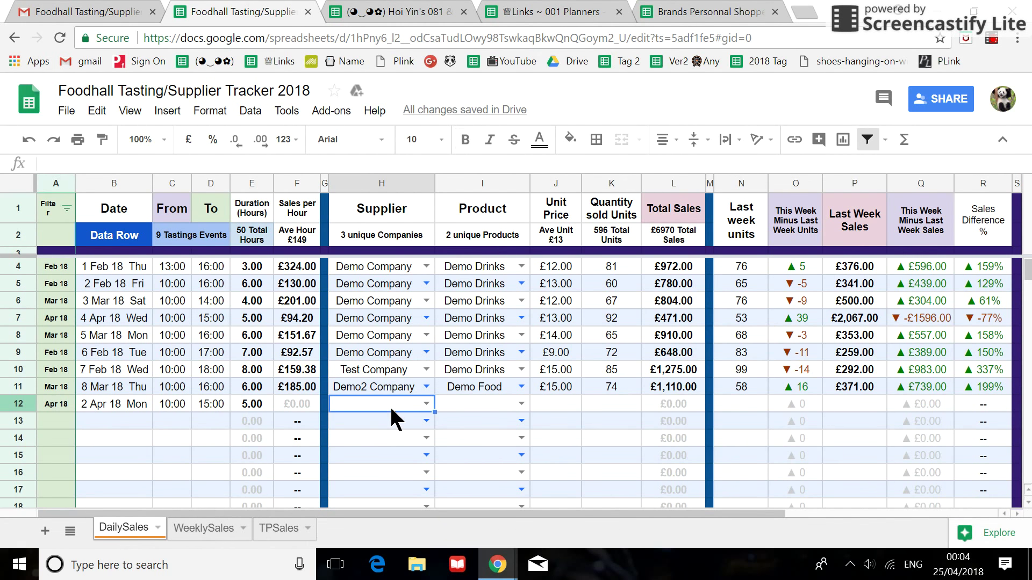
type("N")
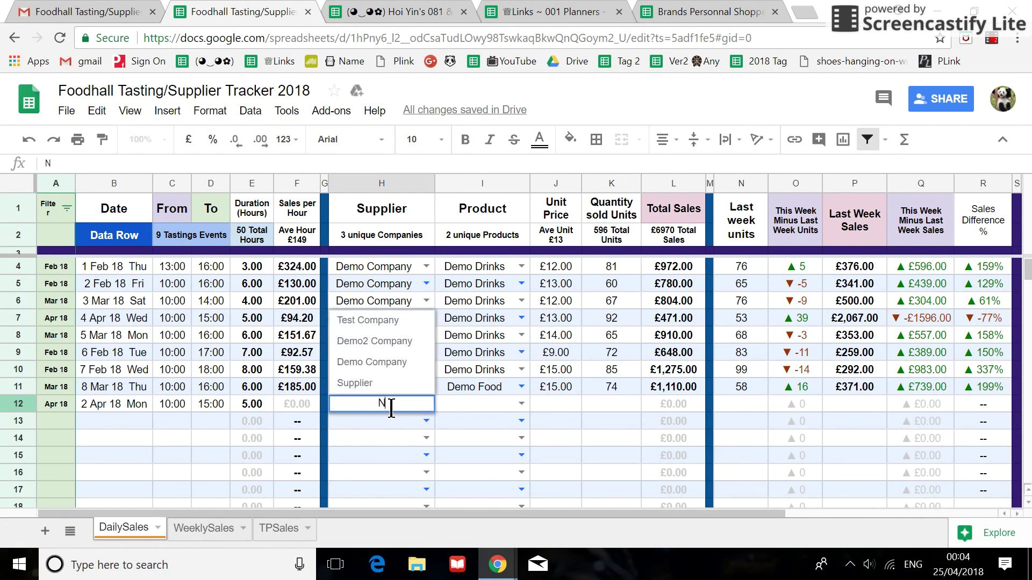
type("ew Comp")
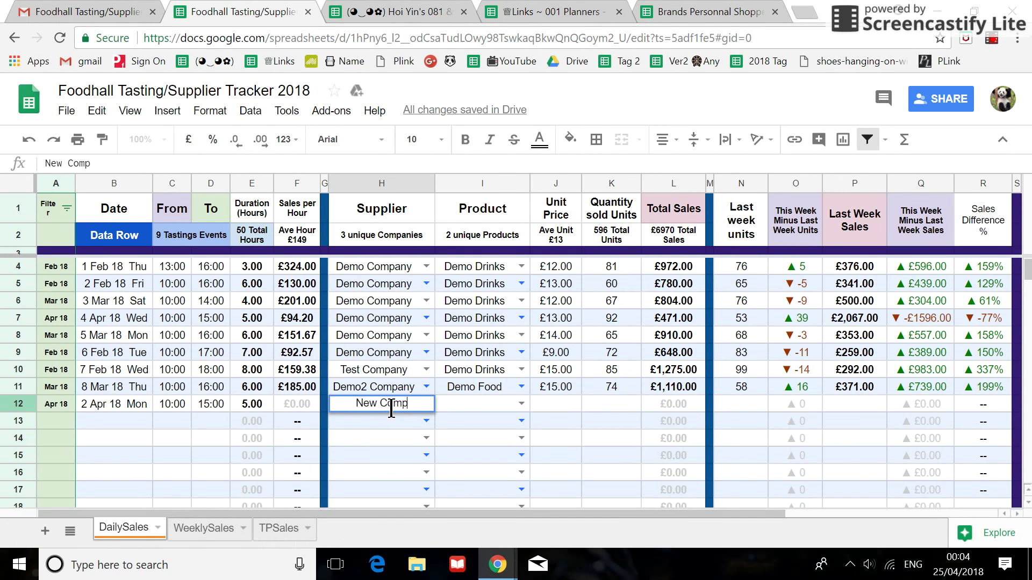
type("ny")
left_click(402, 402)
type("a")
left_click(475, 400)
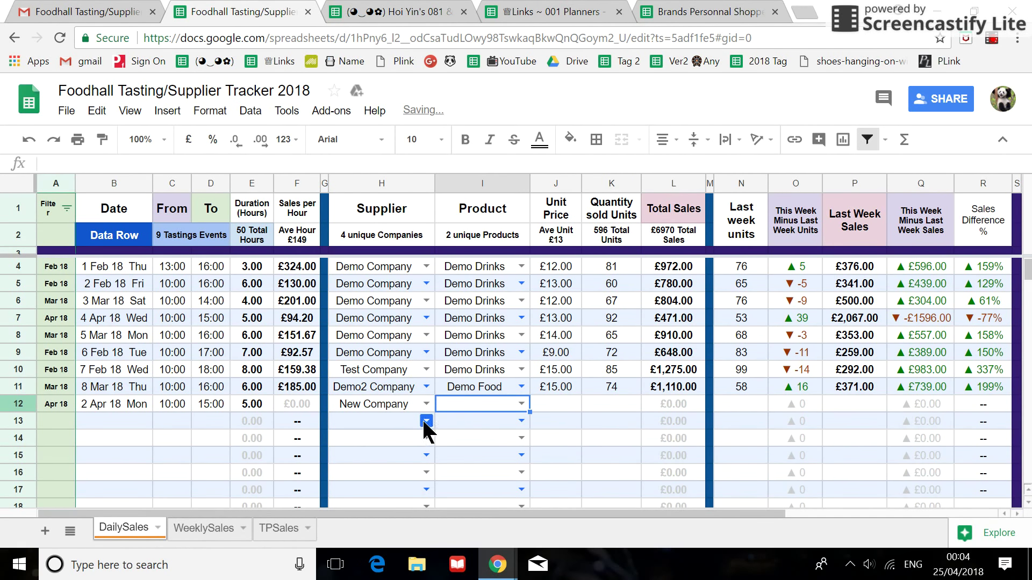
left_click(425, 421)
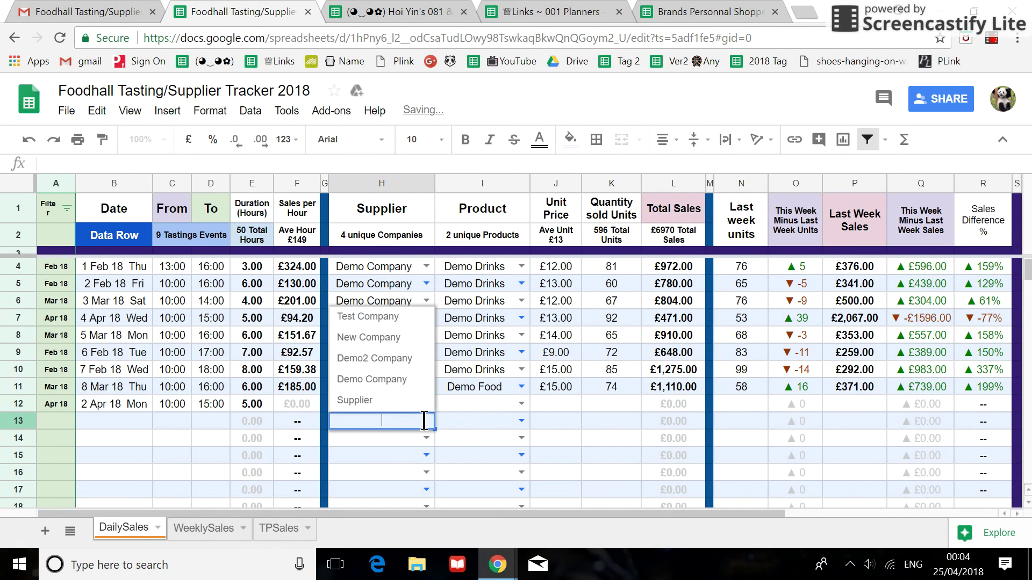
left_click(361, 338)
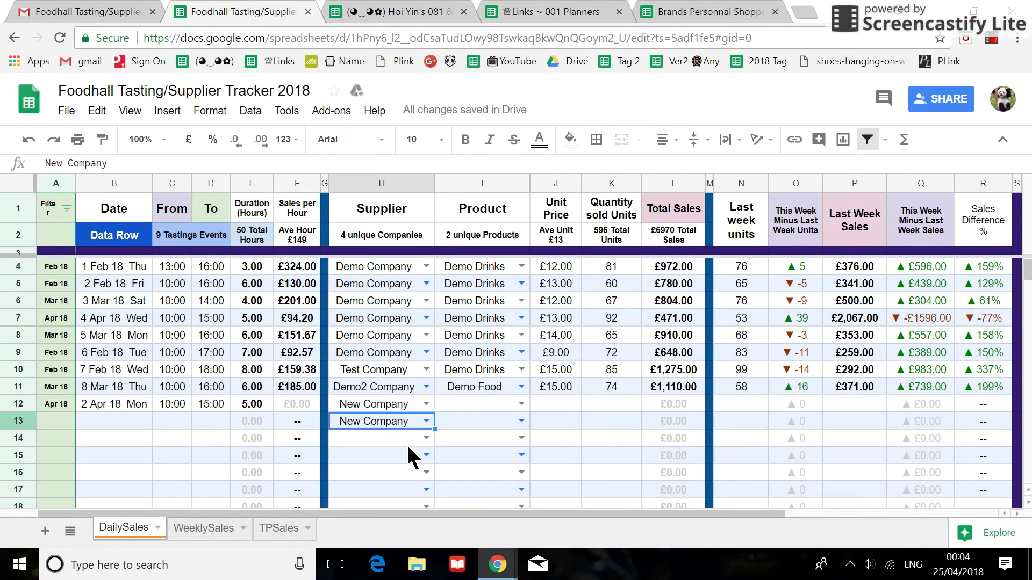
- Set the supplier in row 14 to New Company and change its spelling to "New company" with a lowercase c
left_click(407, 444)
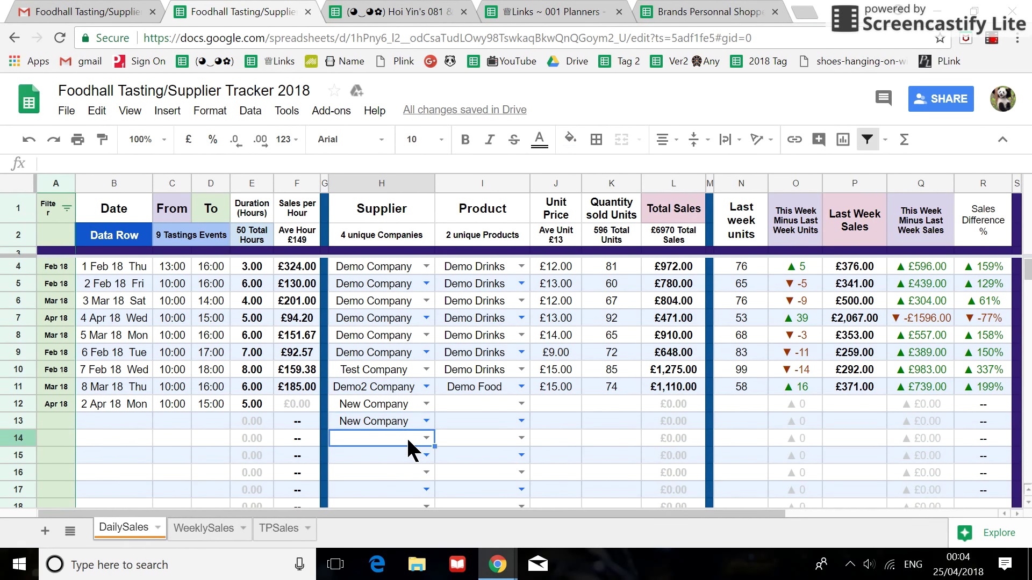
type("n")
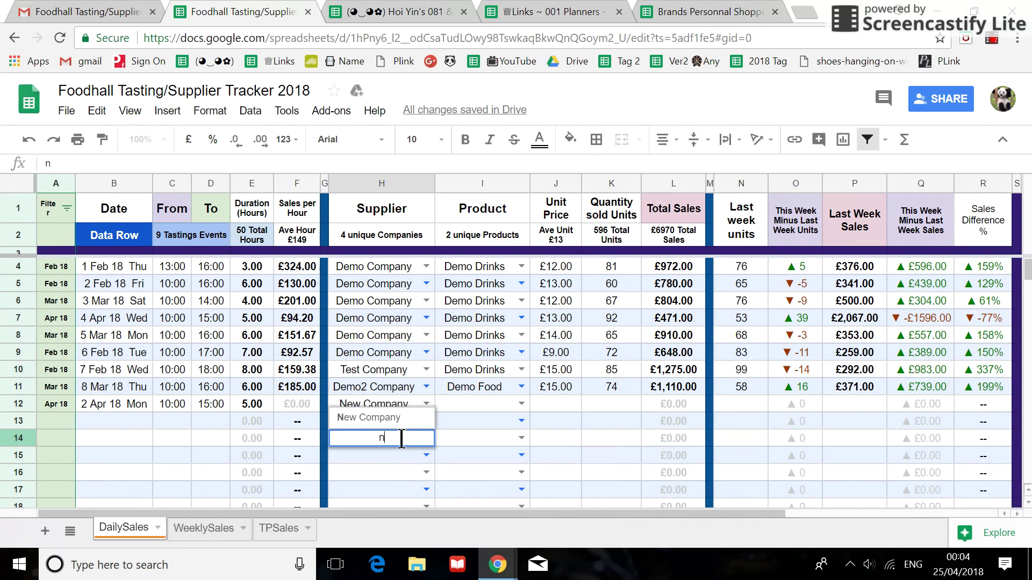
left_click(399, 423)
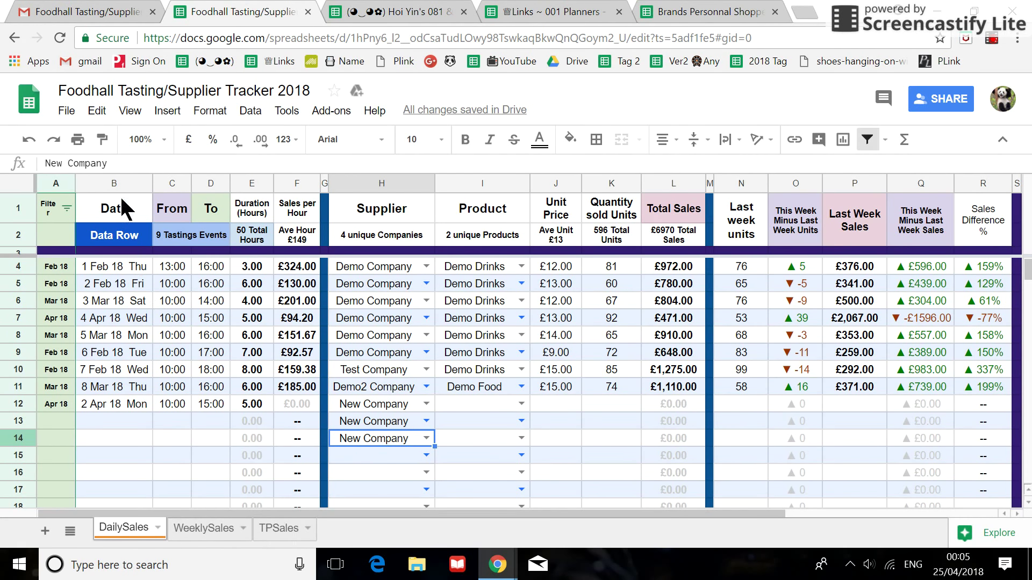
left_click(125, 161)
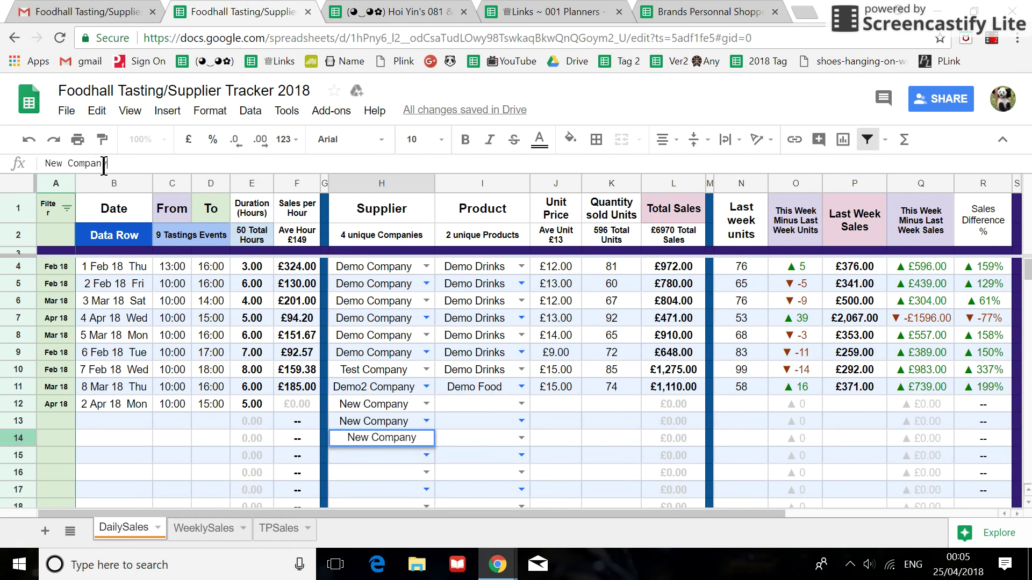
left_click_drag(76, 163, 70, 162)
type("c")
left_click(128, 166)
key("Return")
left_click(402, 438)
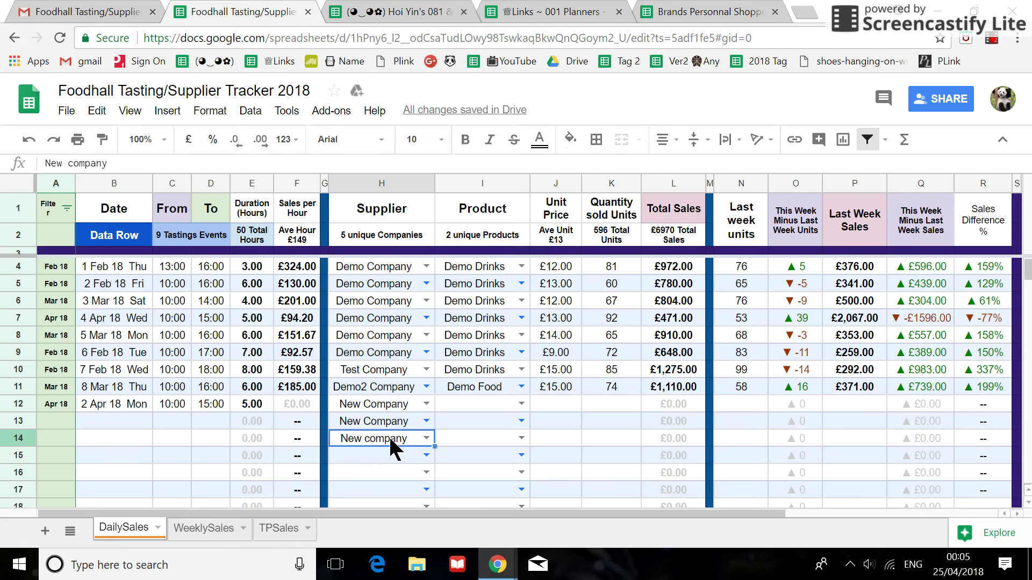
- Check the supplier suggestions and the unique companies formula, and clear the misspelled supplier in row 14
left_click(425, 438)
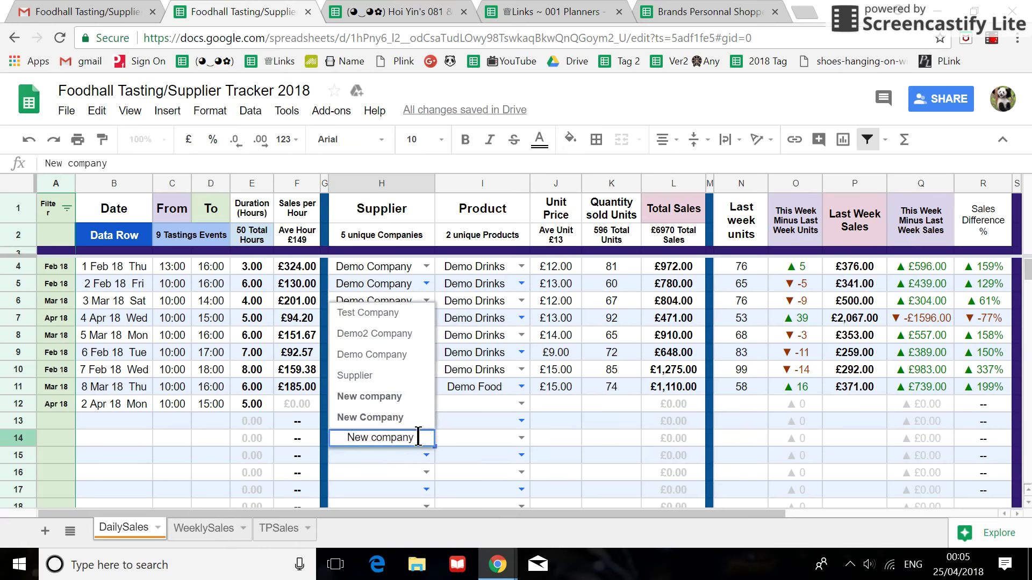
key("Escape")
left_click(371, 242)
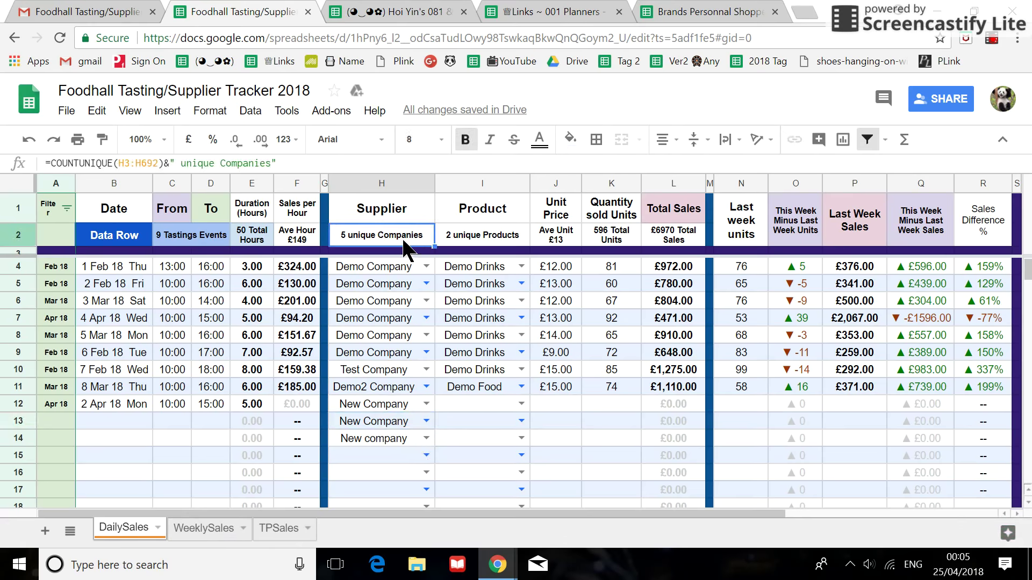
left_click(373, 441)
key("Delete")
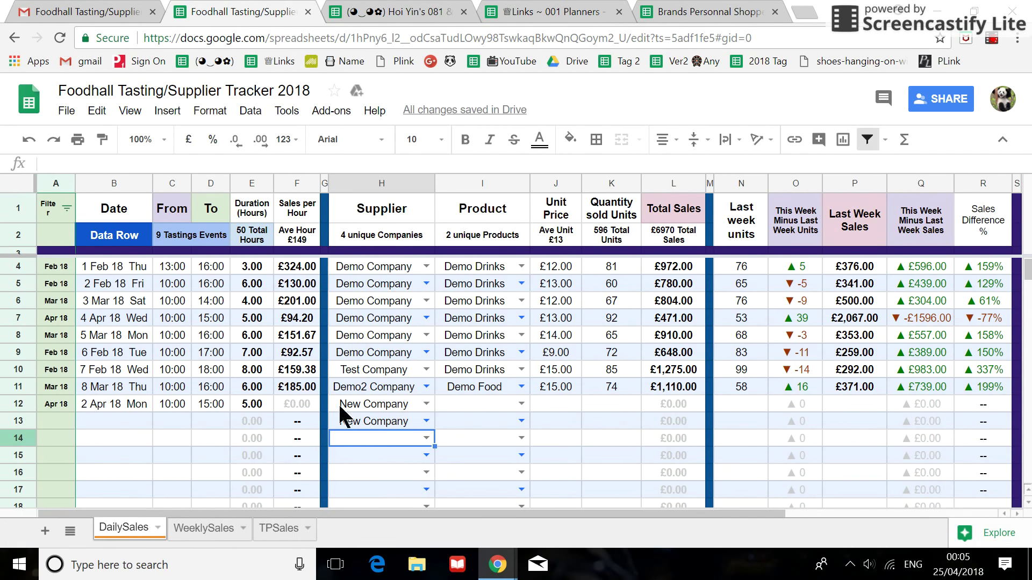
- Enter Snack as the product in row 12 and choose the same product from the list for row 13
left_click(483, 405)
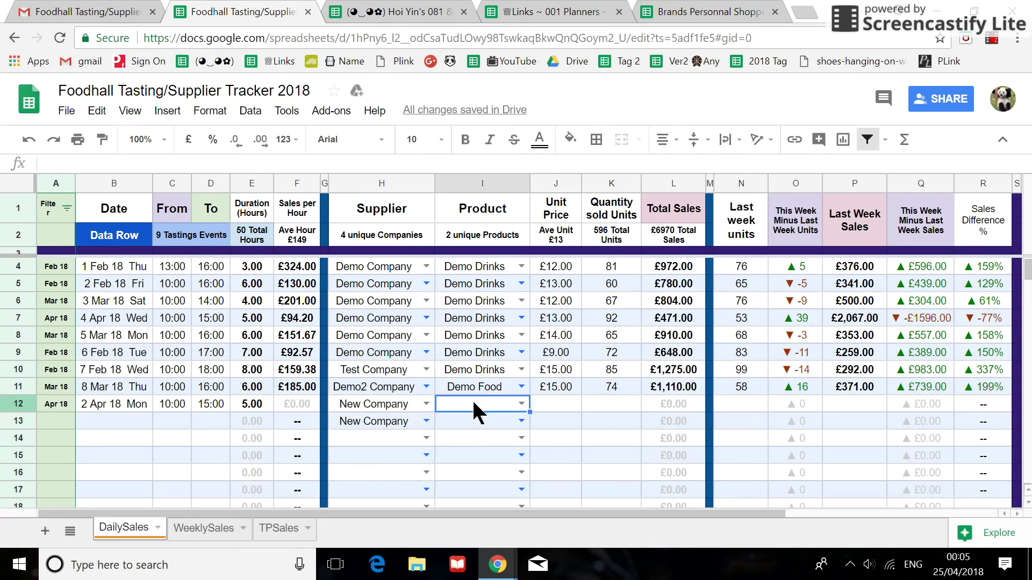
type("Snack")
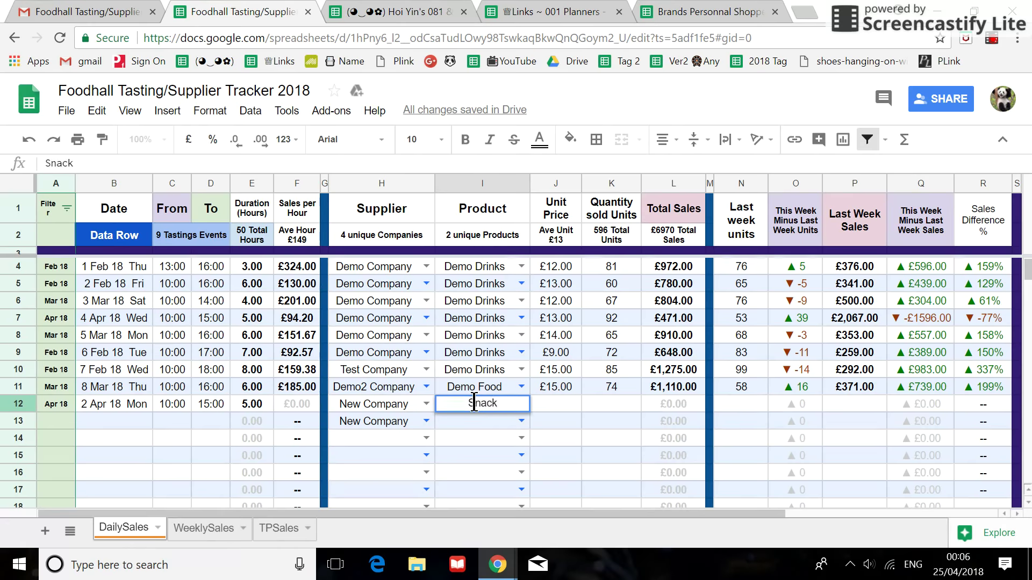
key("Return")
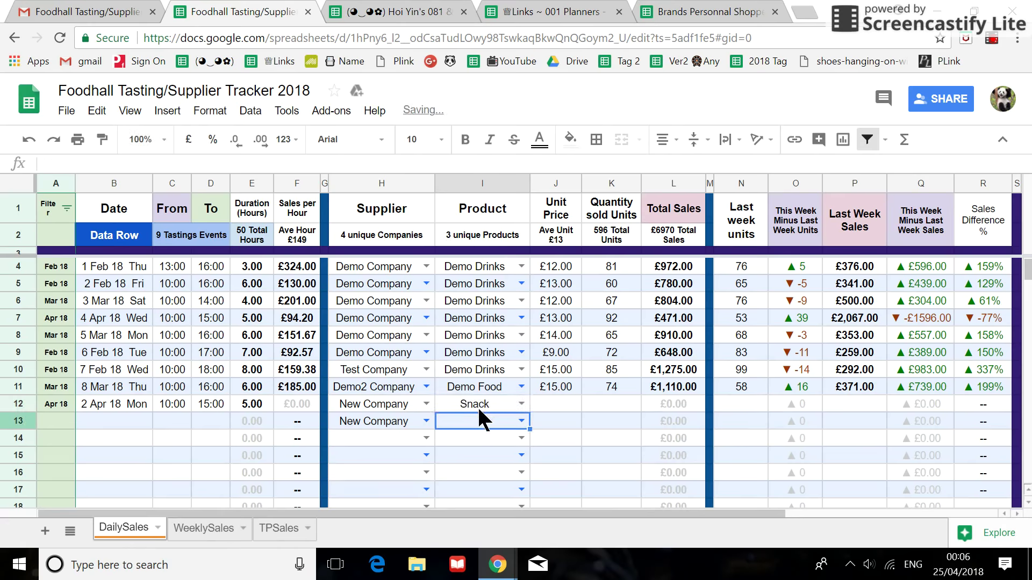
left_click(522, 421)
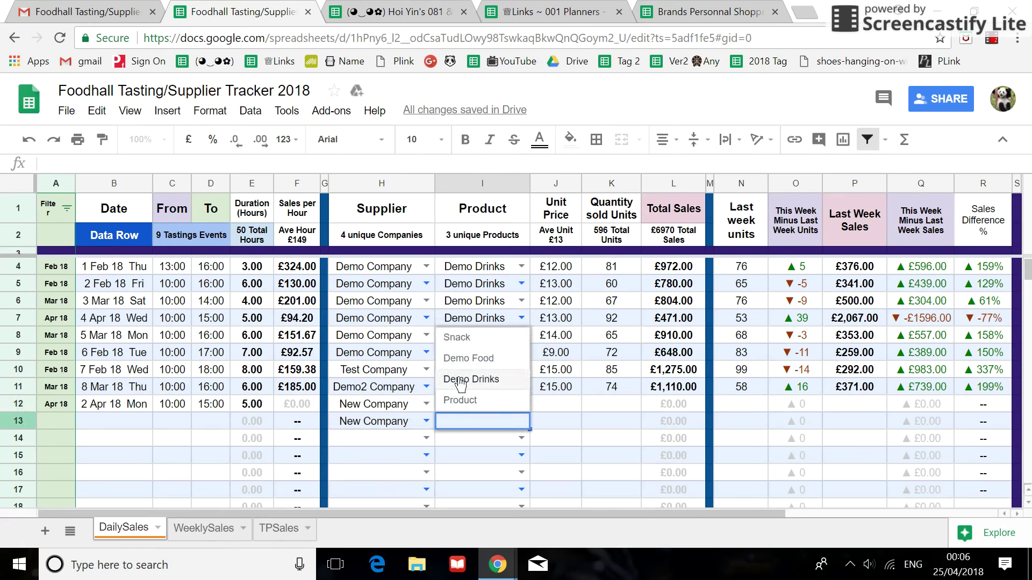
left_click(458, 337)
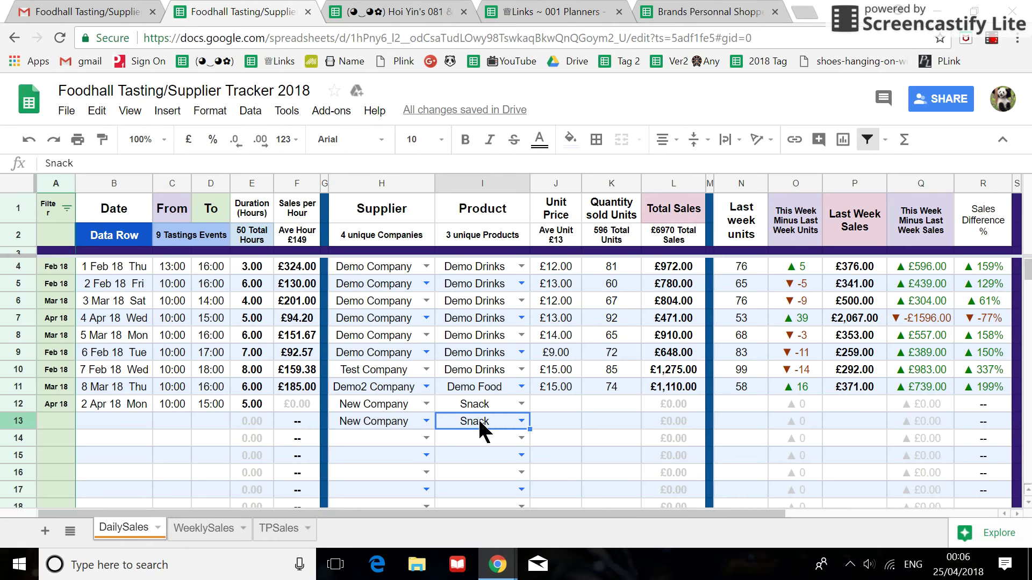
- Enter a unit price of 23 and a quantity sold of 160 for the Snack tasting in row 12
left_click(546, 403)
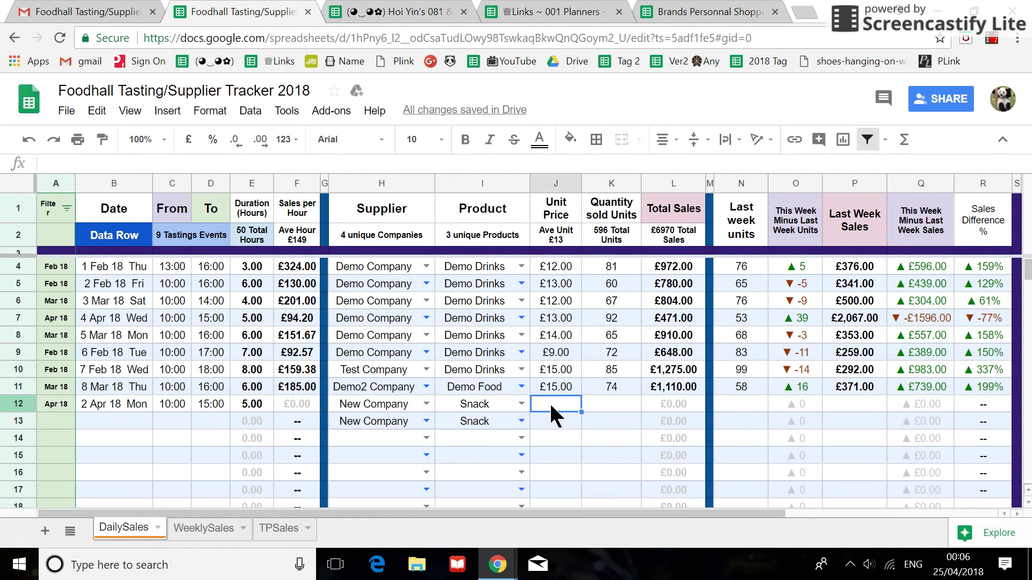
type("23")
key("Return")
left_click(607, 398)
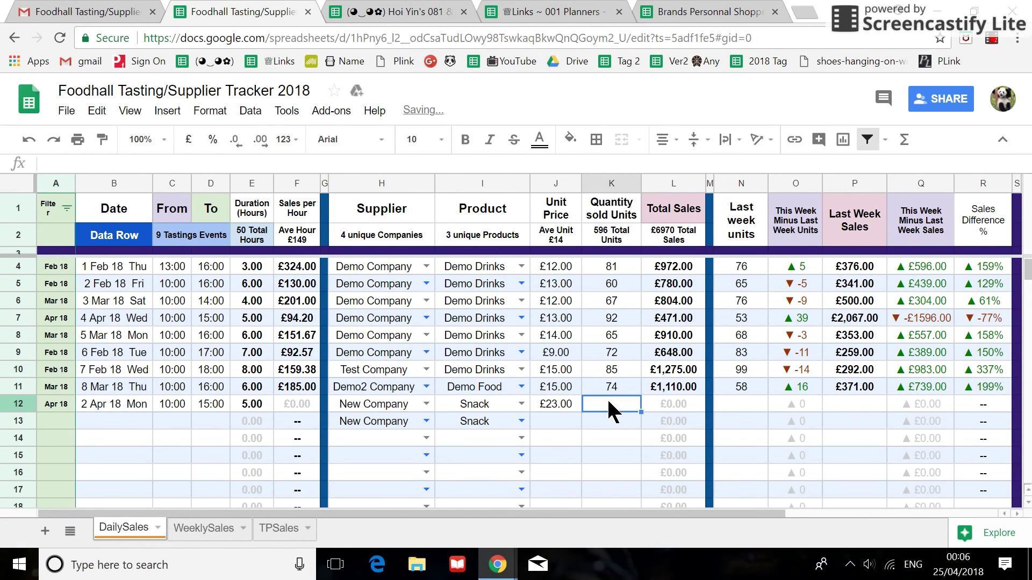
type("1")
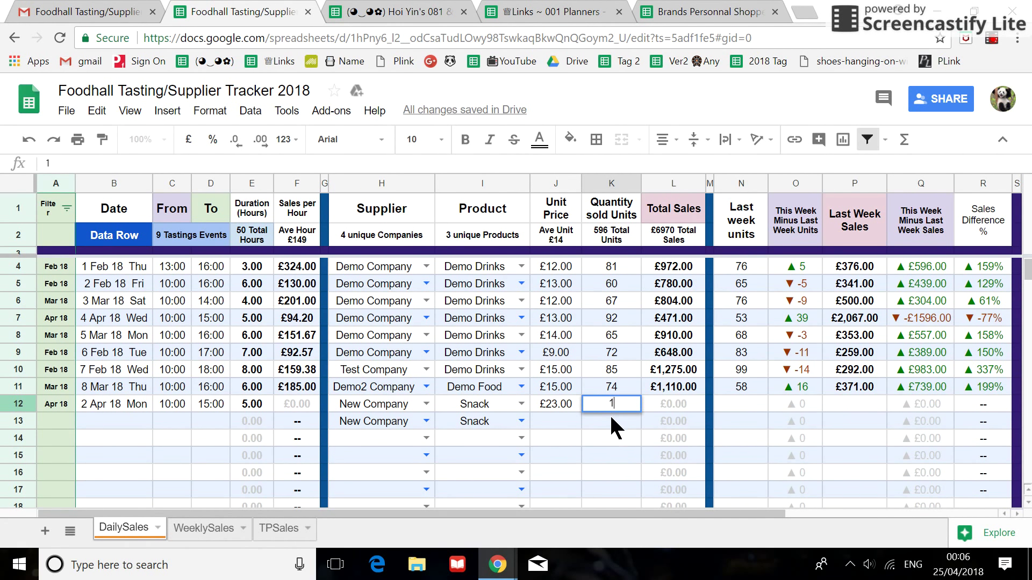
type("60")
key("Return")
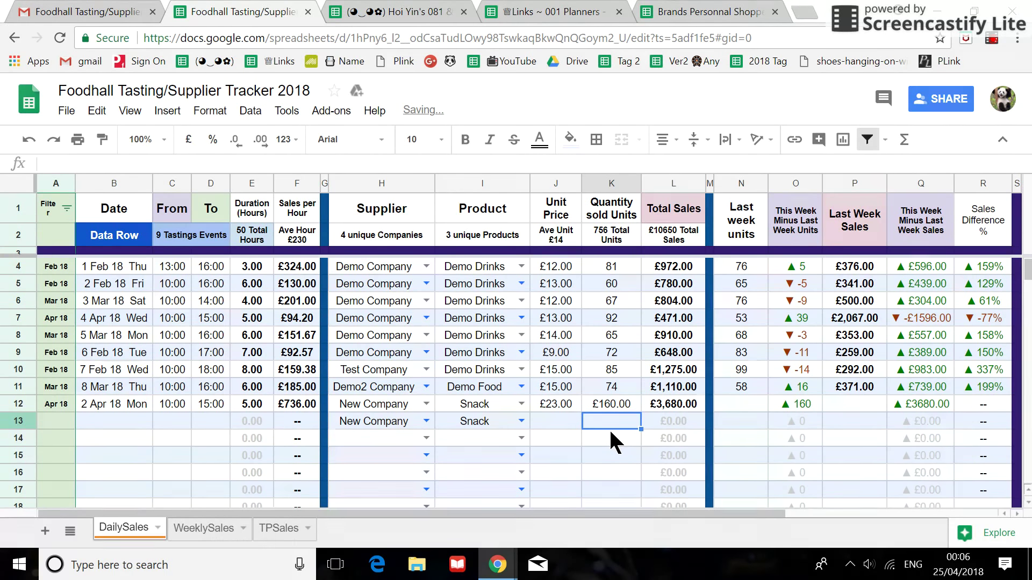
- Examine how the total sales, duration and sales per hour in row 12 are calculated
left_click(610, 403)
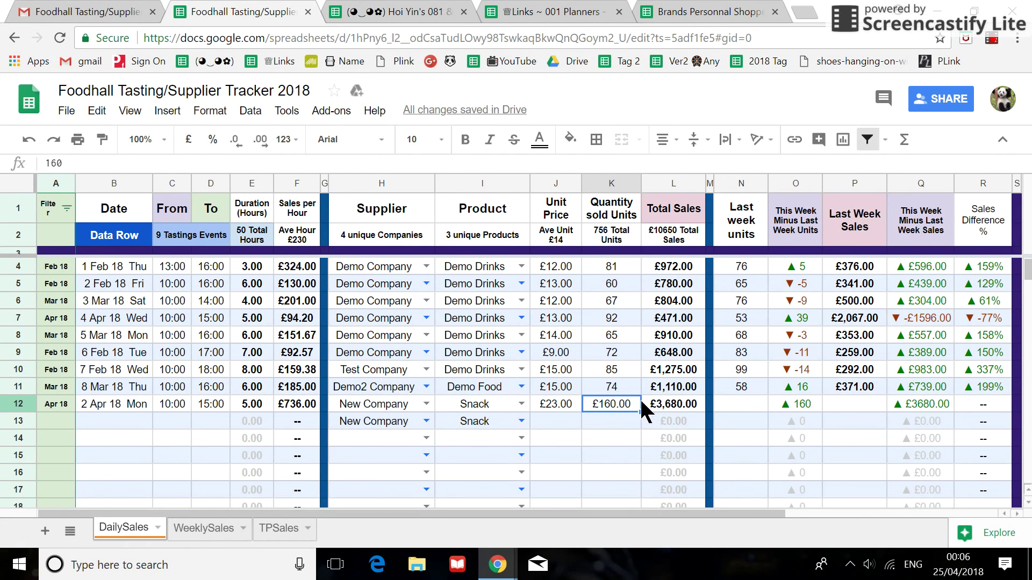
left_click(683, 408)
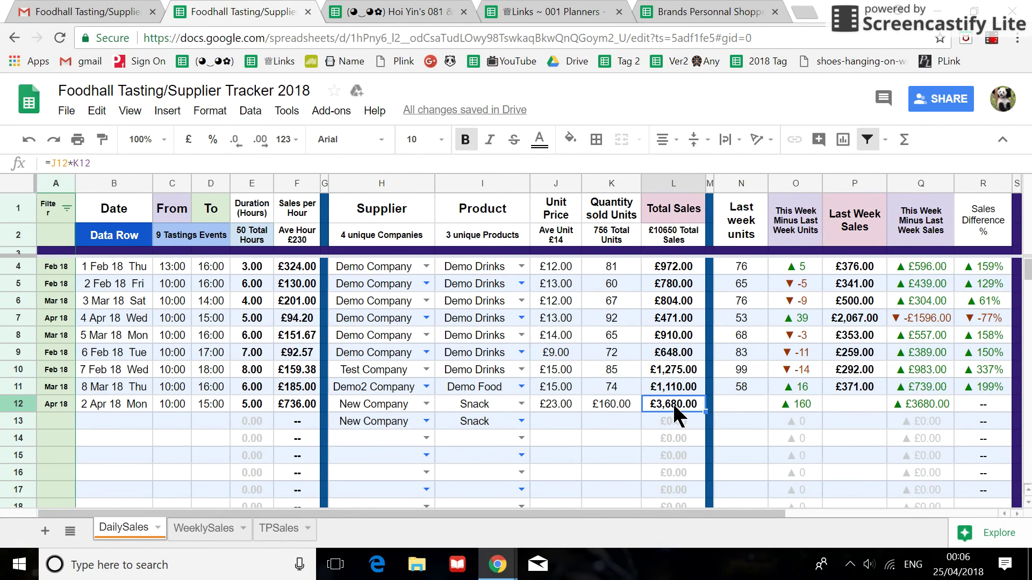
left_click(285, 413)
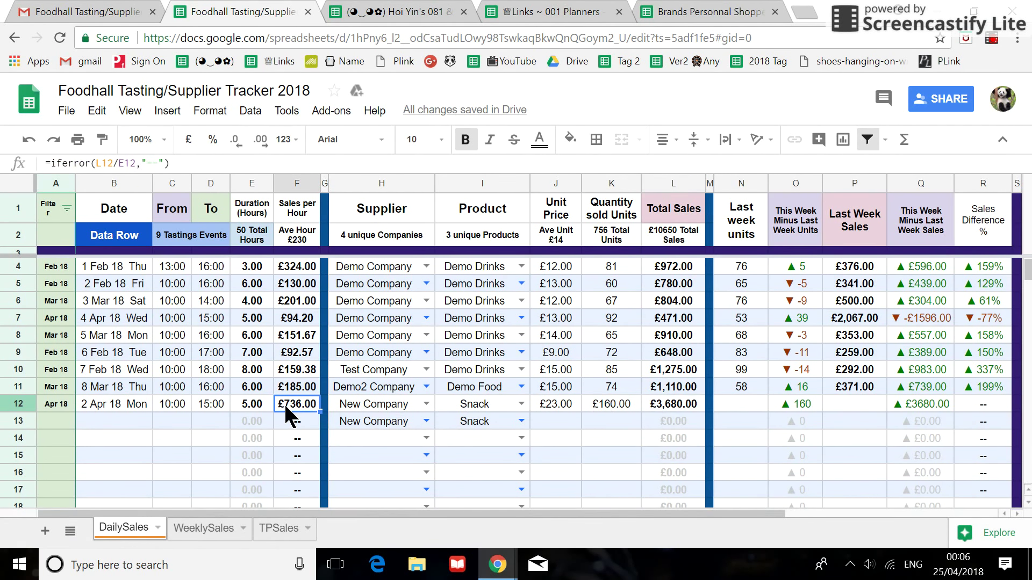
left_click(256, 412)
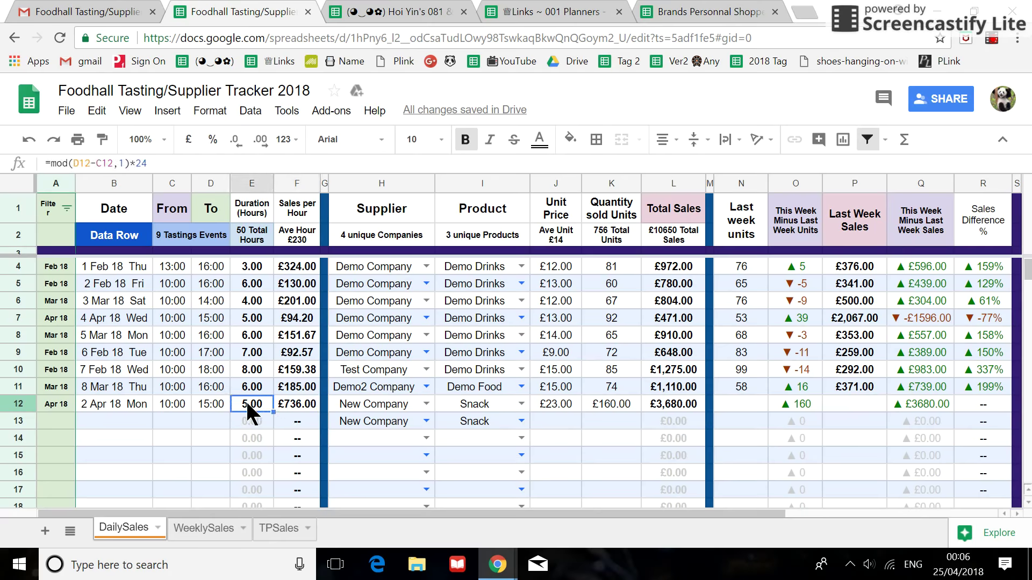
left_click(289, 404)
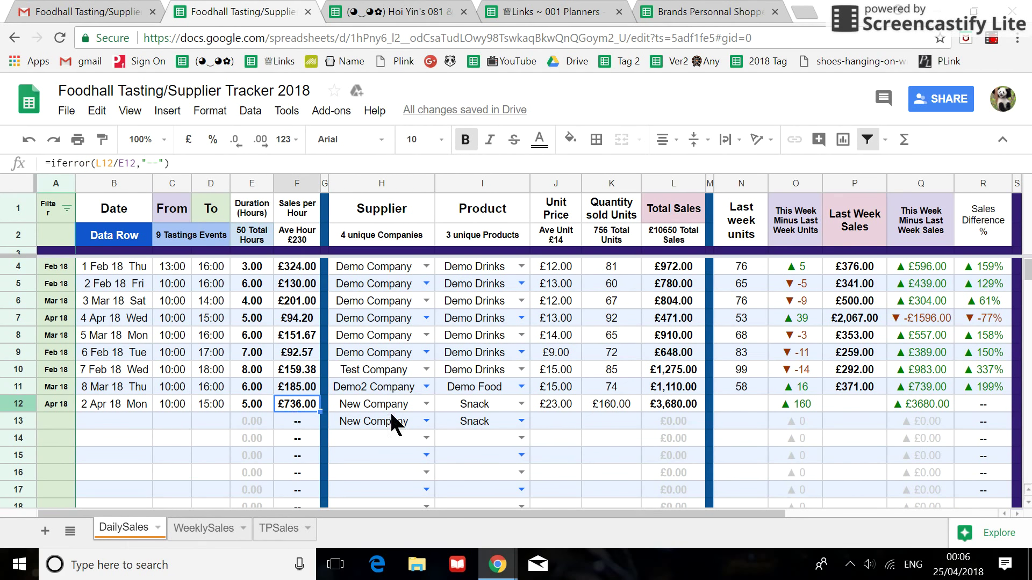
left_click(678, 408)
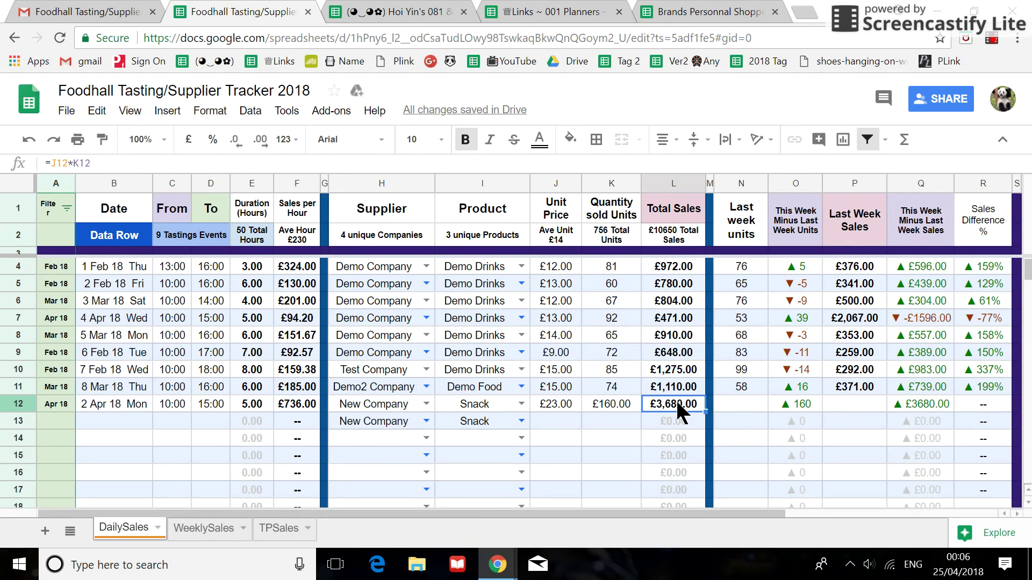
left_click(250, 407)
left_click(299, 410)
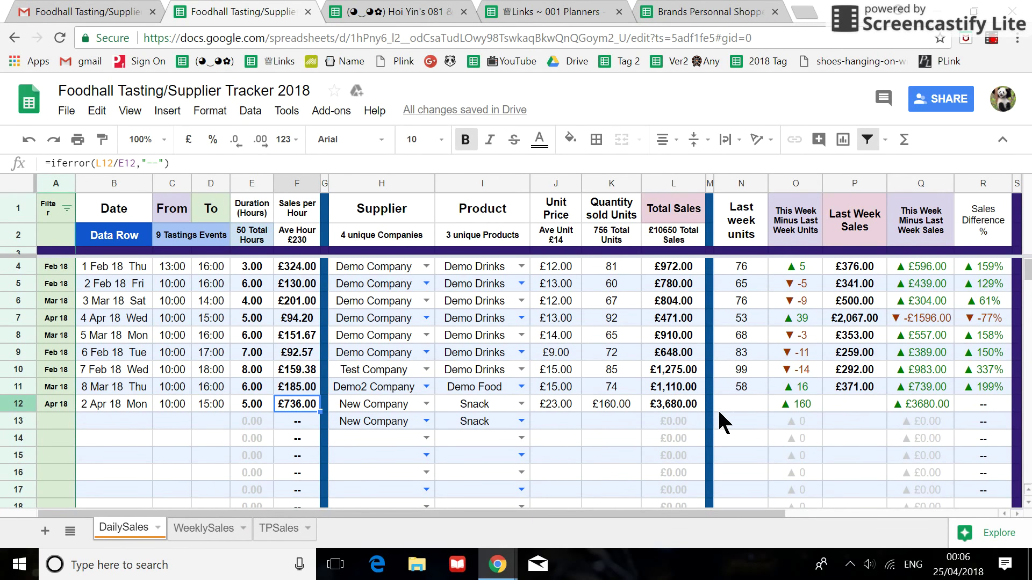
- Enter 45 as last week's units and 566 as last week's sales in row 12
left_click(739, 408)
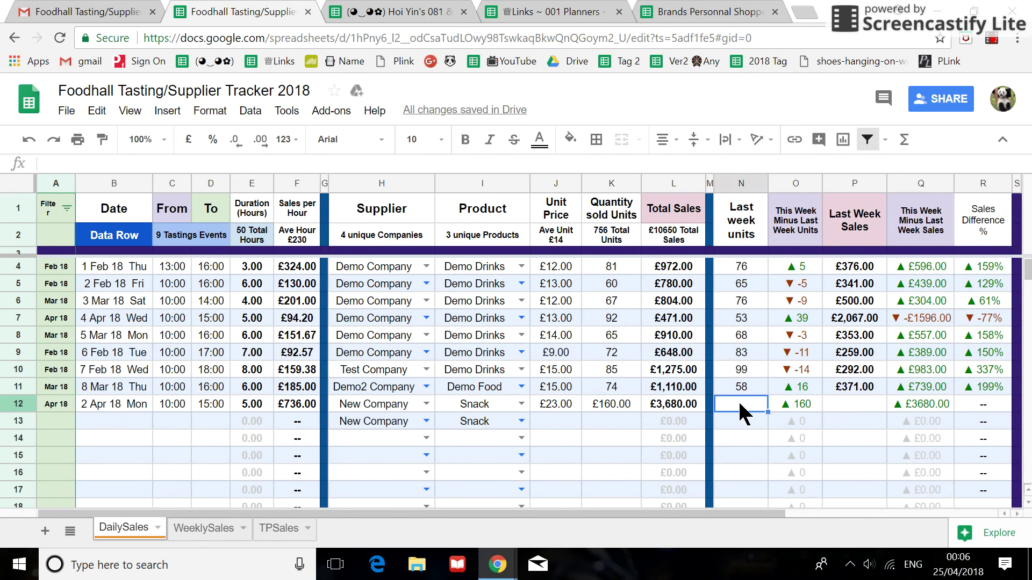
type("45")
key("Return")
left_click(838, 400)
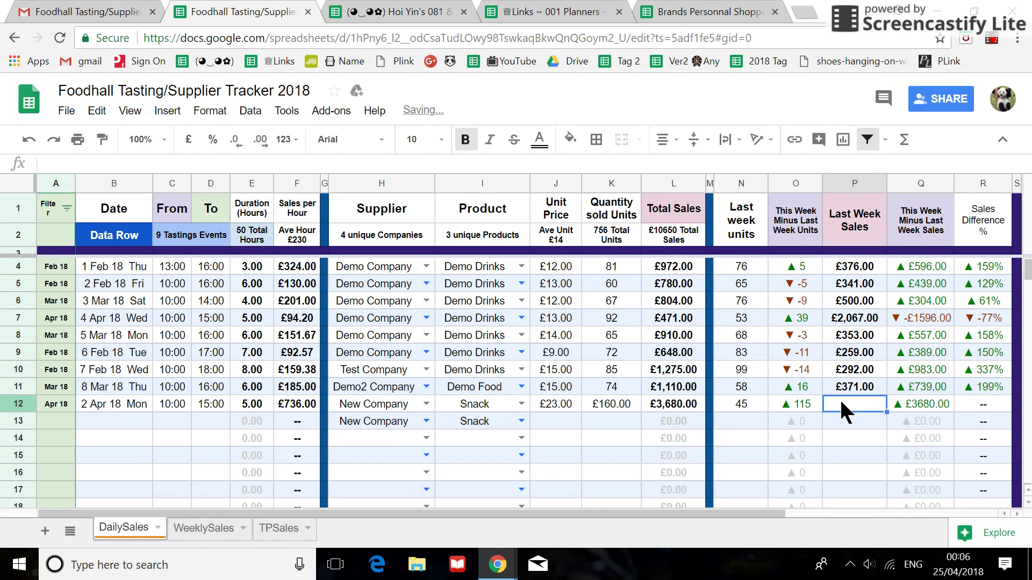
type("566")
key("Return")
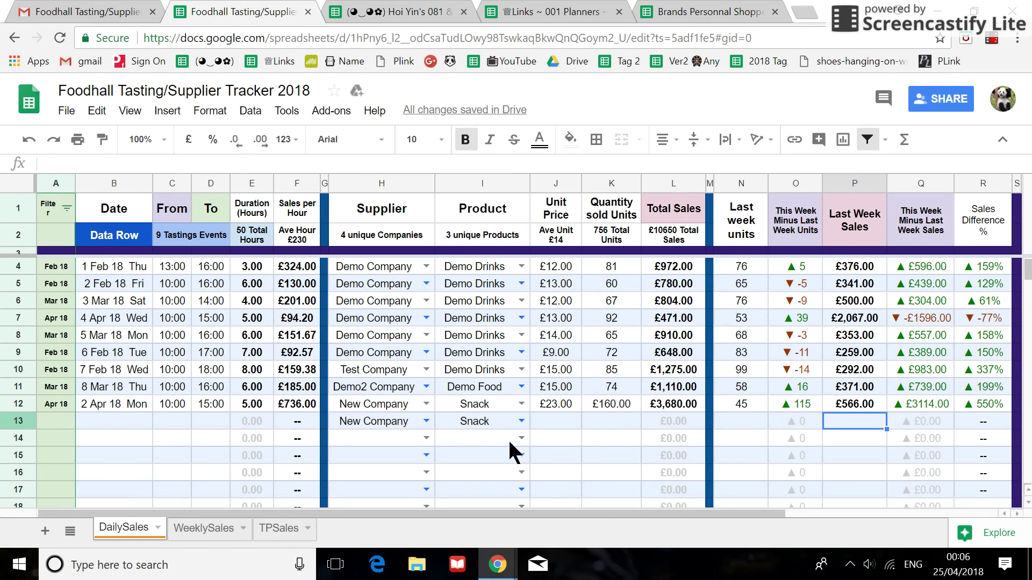
- Test the tasting events count by entering the date 5/6 in row 13, and clear that date again
left_click(185, 241)
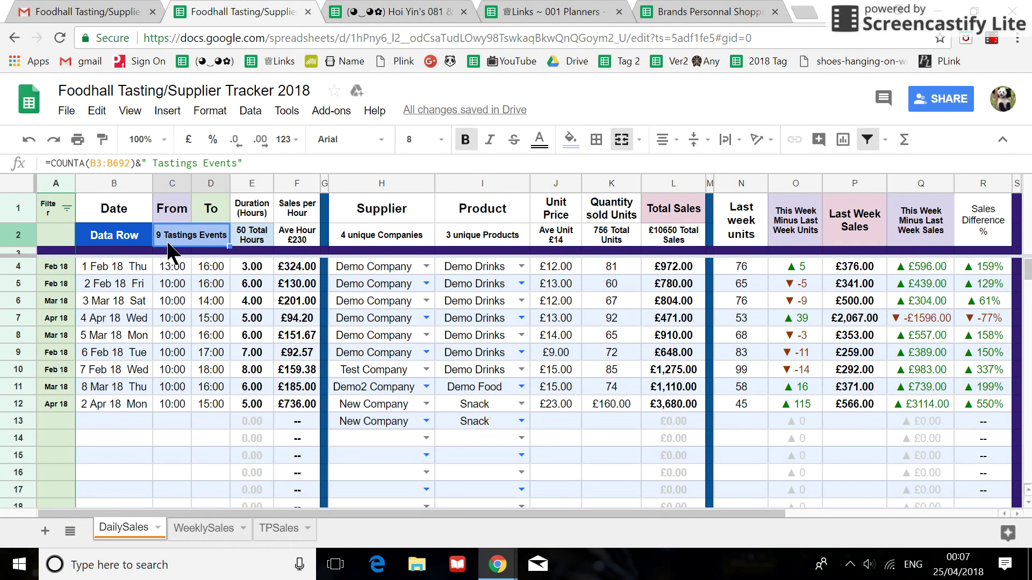
left_click(113, 421)
type("5")
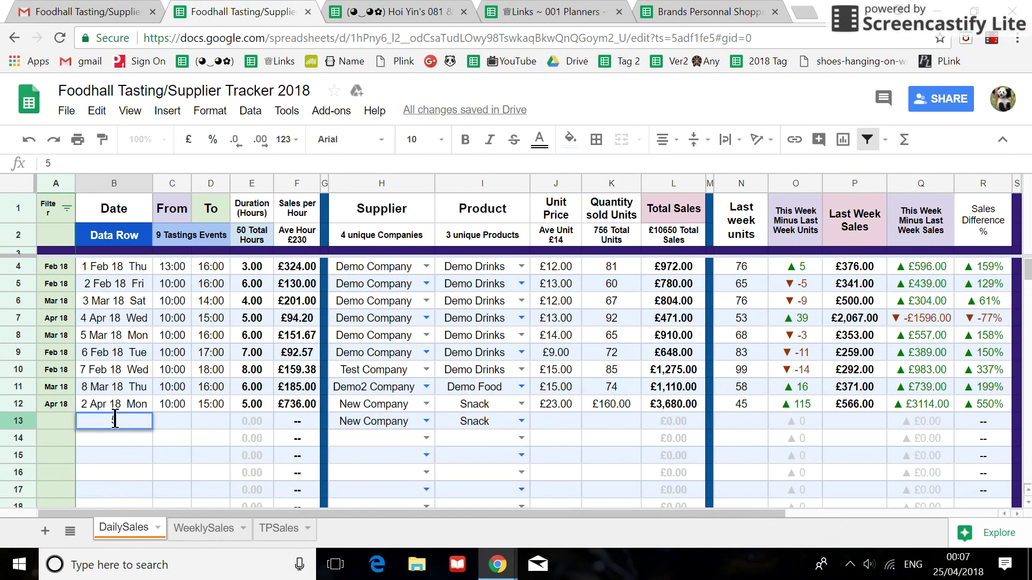
type("/6")
key("Return")
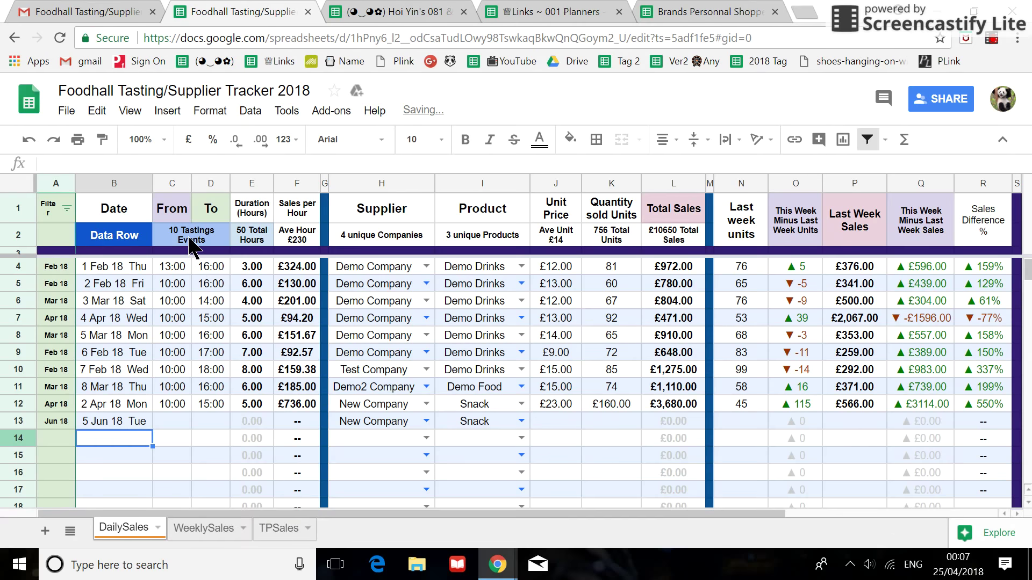
left_click(141, 421)
key("Delete")
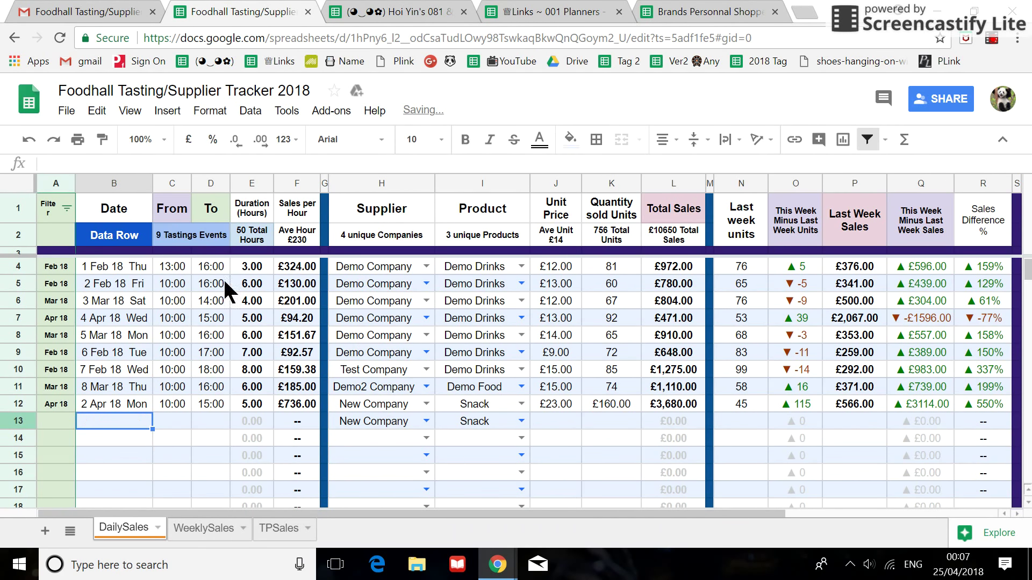
- Examine the row 2 summary formulas for total hours, hourly average, unique companies and products, average unit price, total units and total sales
left_click(257, 241)
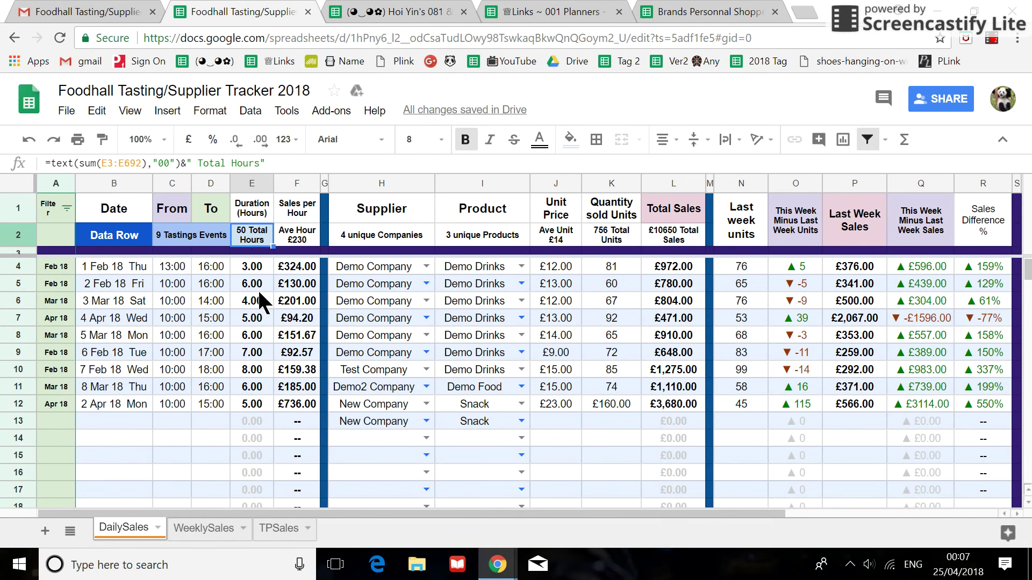
left_click(304, 236)
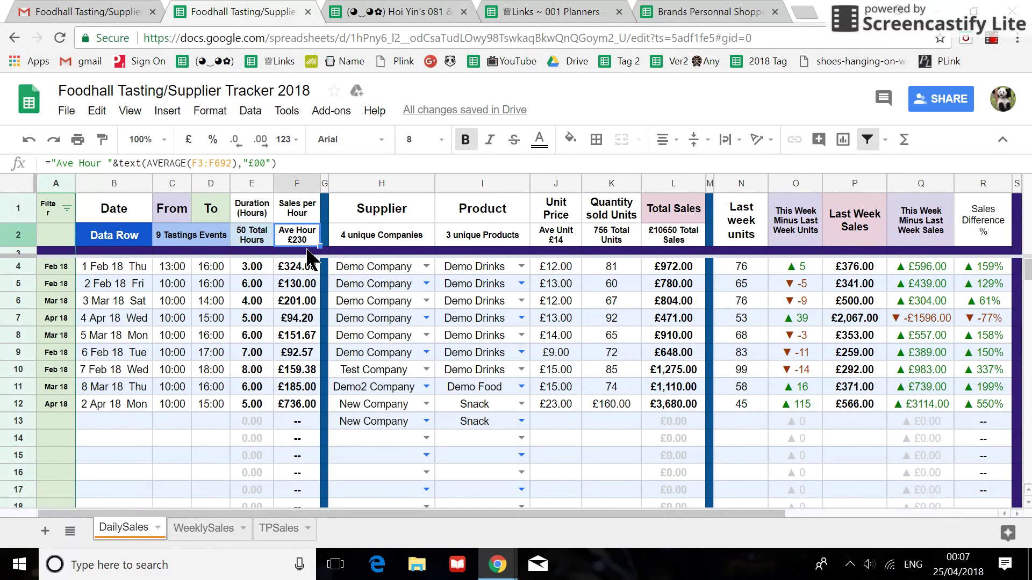
left_click(308, 251)
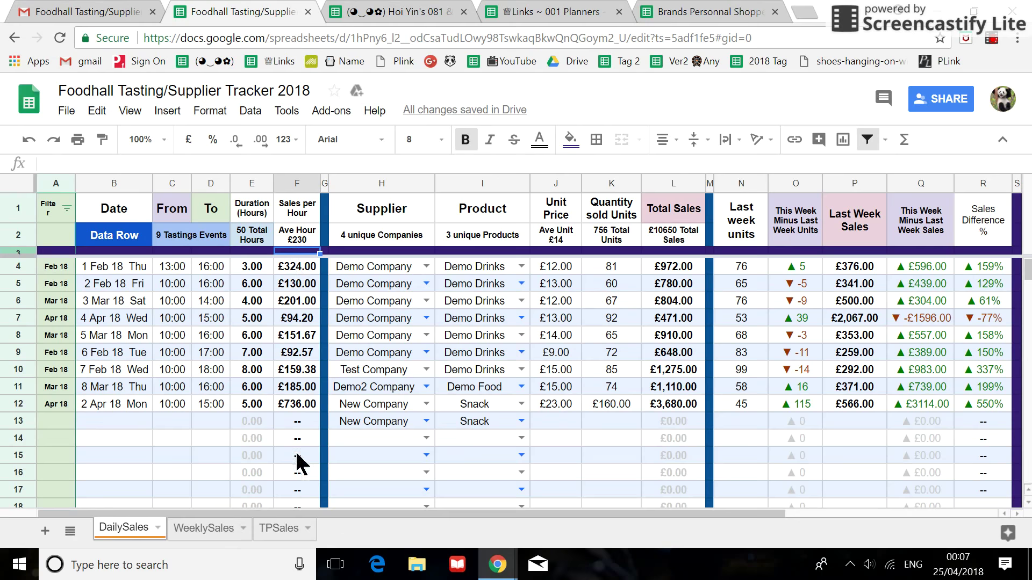
left_click(382, 239)
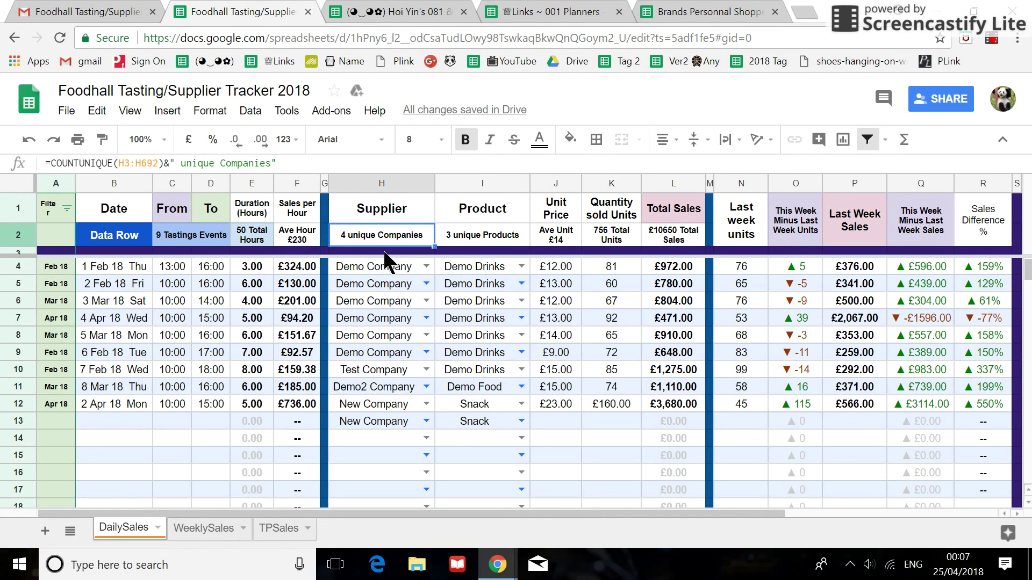
left_click(384, 251)
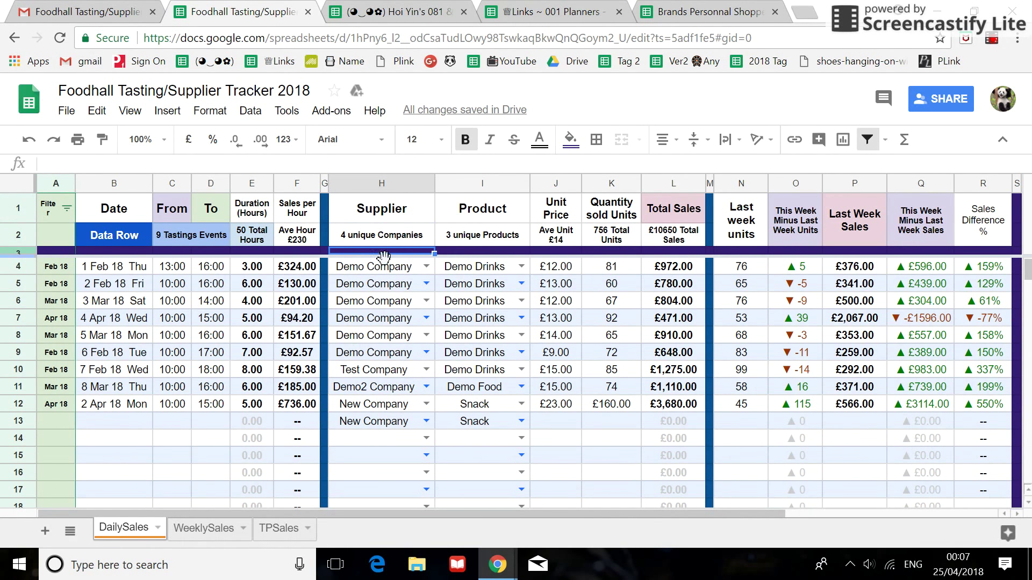
left_click(498, 250)
left_click(496, 238)
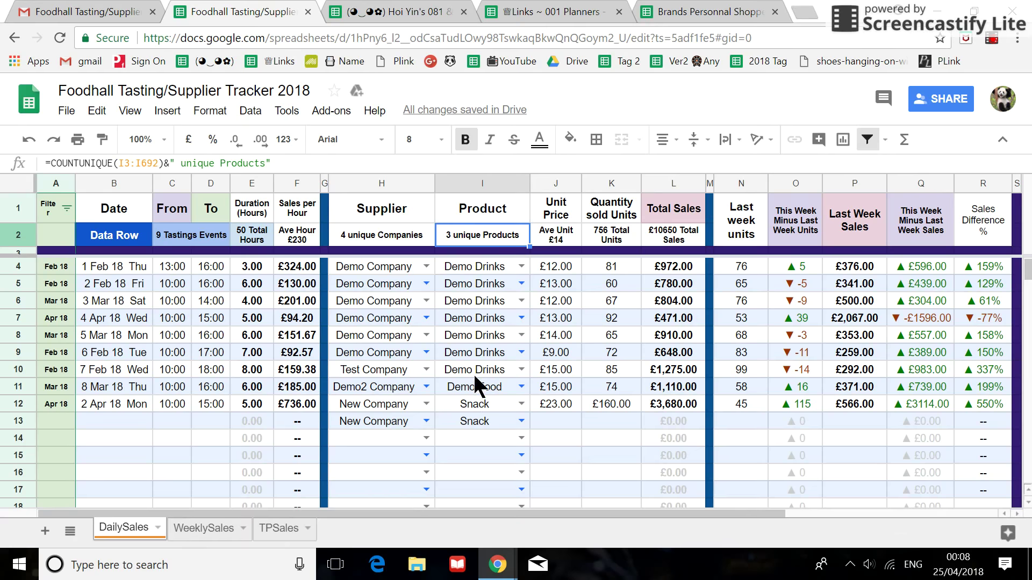
left_click(564, 245)
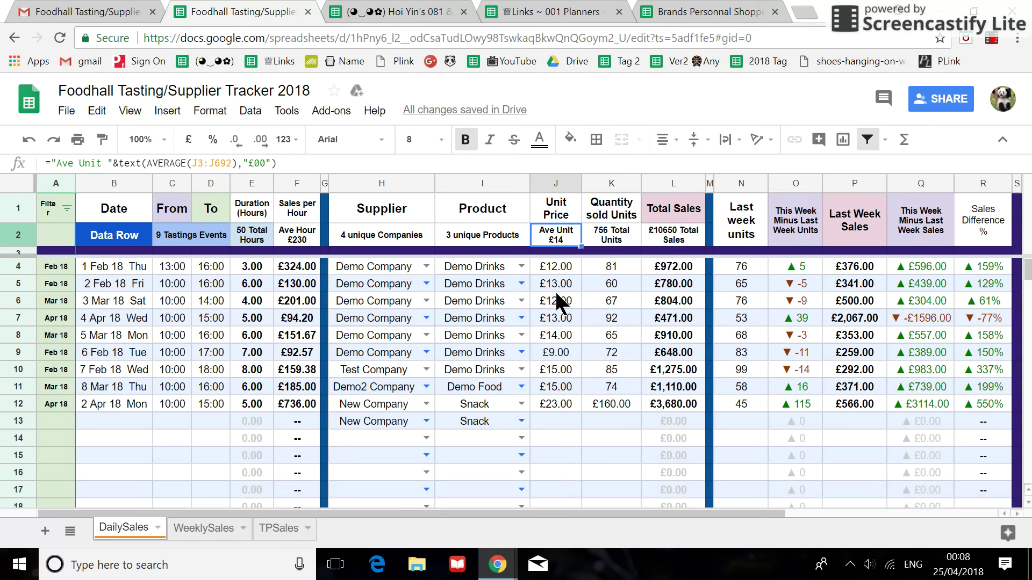
left_click(612, 239)
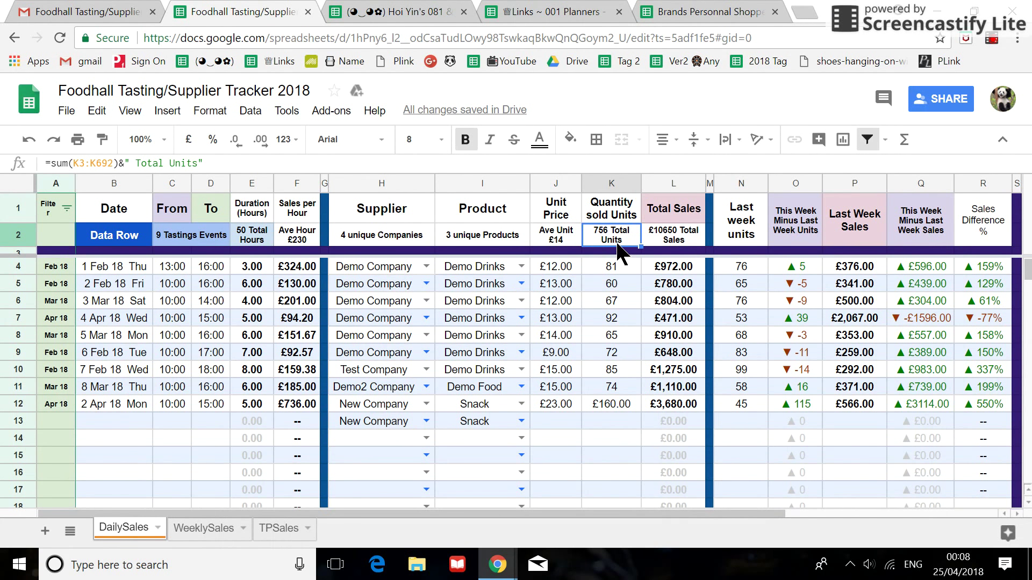
left_click(664, 242)
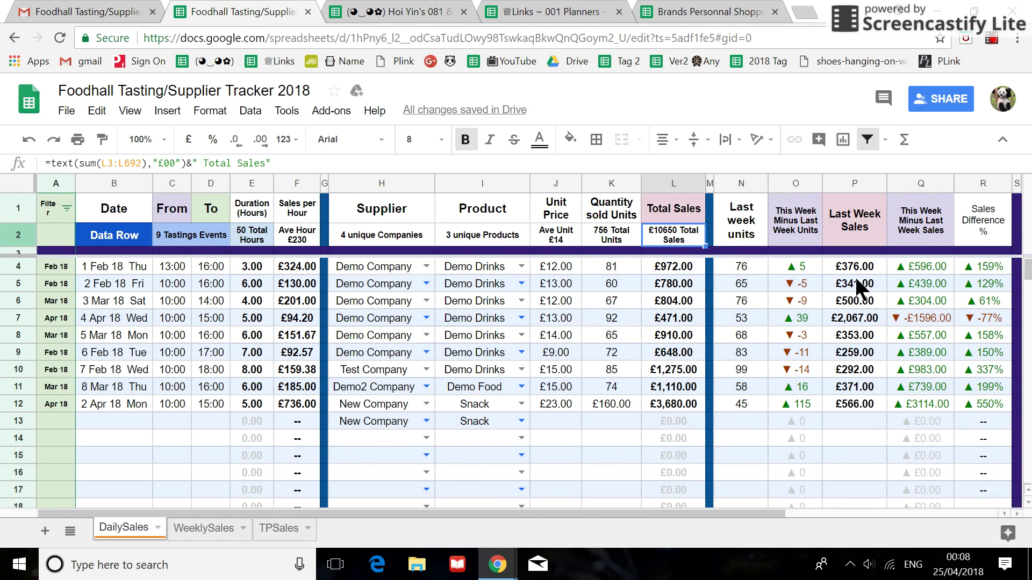
- Check the formula for this week minus last week units in row 11, and select columns B to L
left_click(805, 266)
left_click(795, 389)
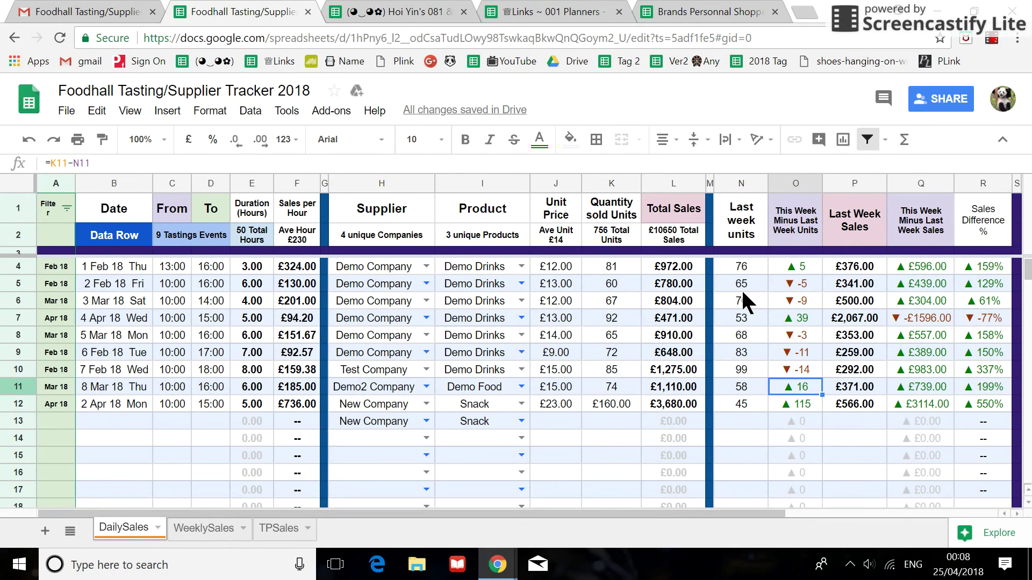
left_click(860, 417)
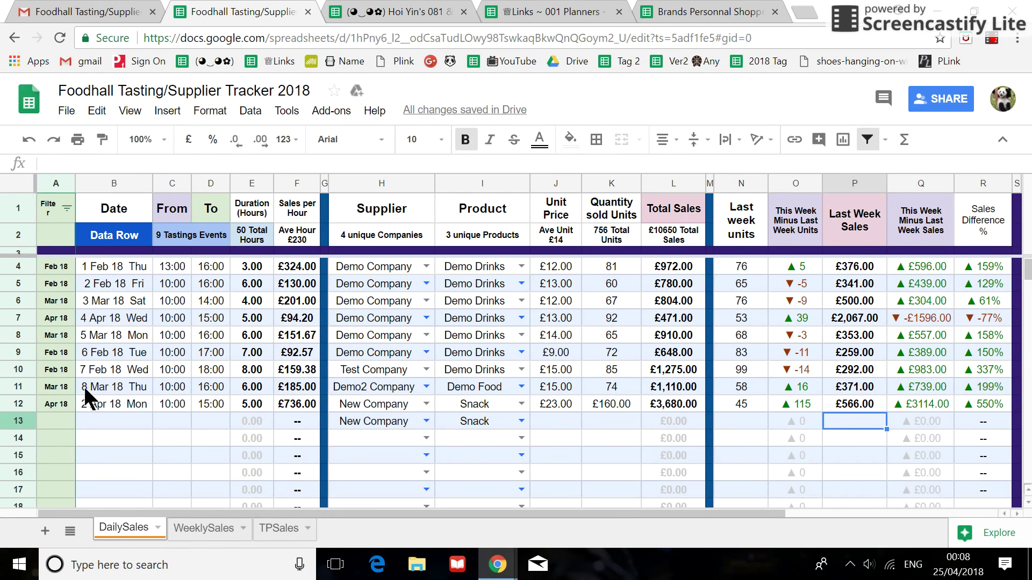
left_click_drag(106, 183, 670, 202)
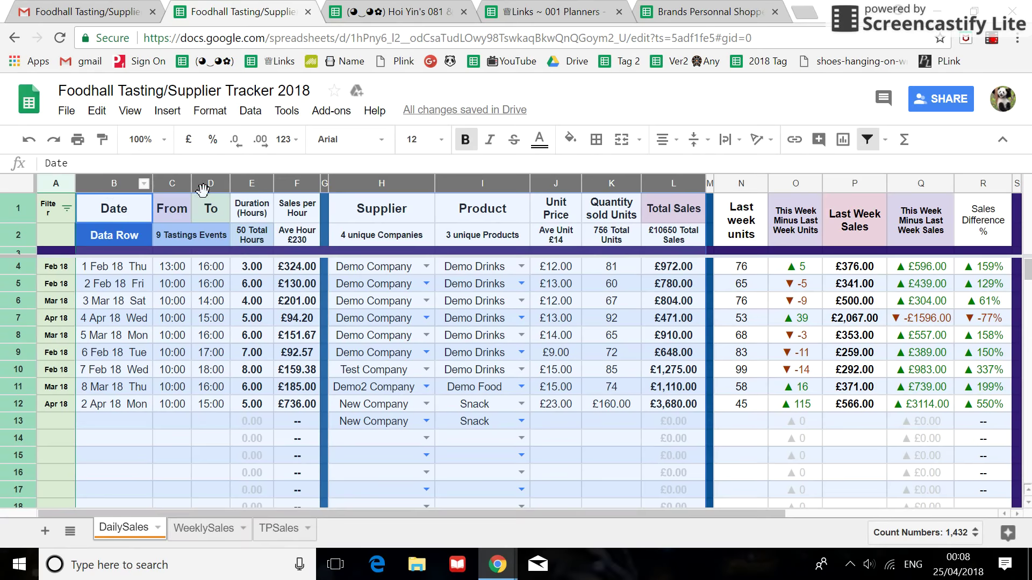
- Open the WeeklySales sheet and examine the week commencing dates for Wk1 and Wk2 and the Wk1 total units formula
left_click(195, 529)
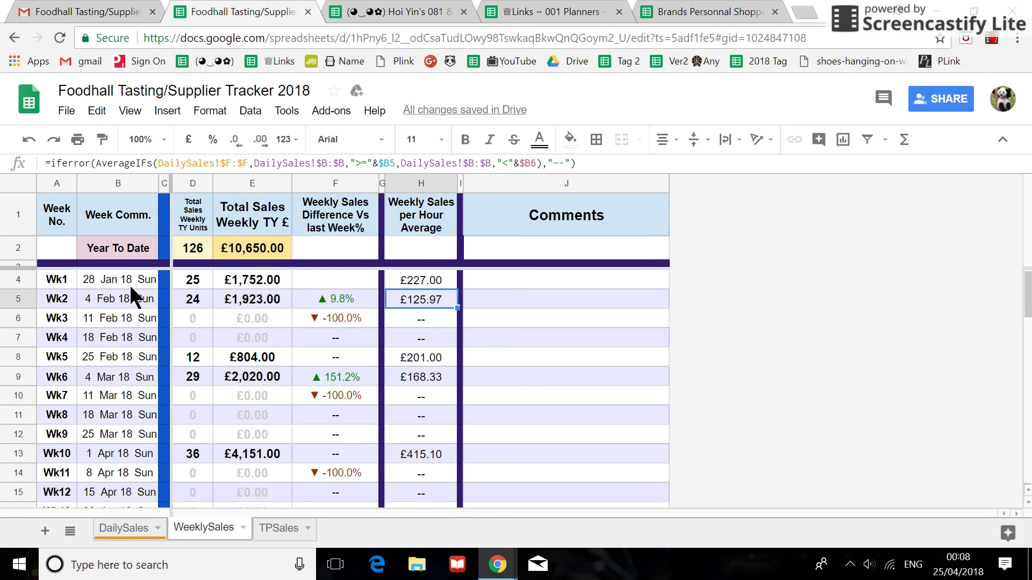
left_click(102, 279)
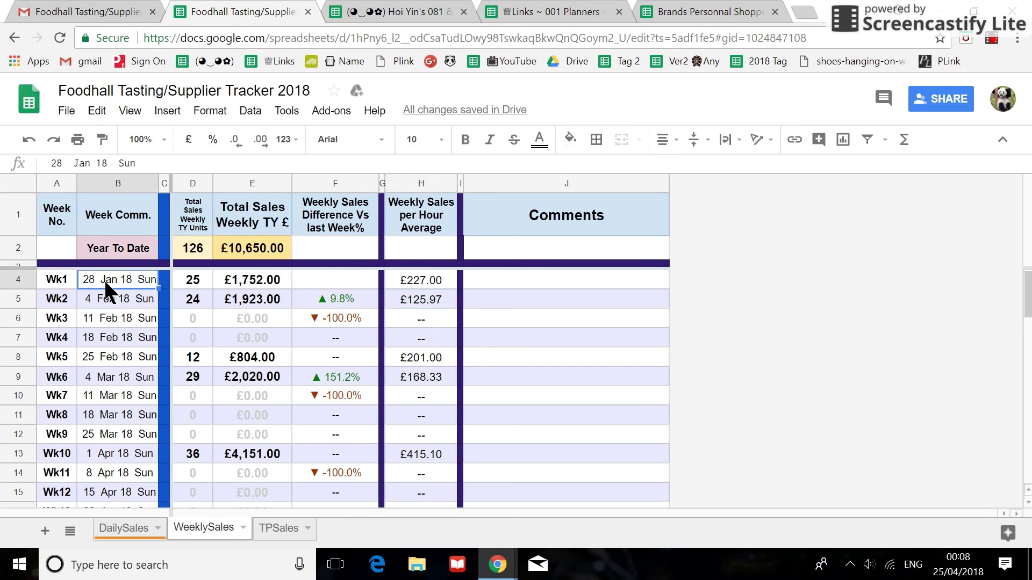
left_click(107, 300)
left_click(108, 278)
left_click(109, 303)
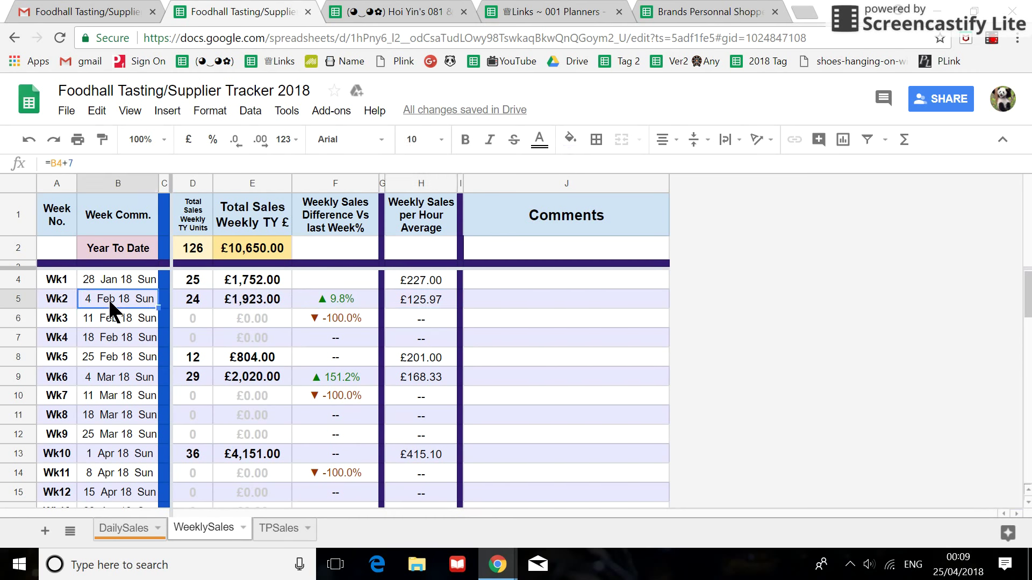
left_click(148, 284)
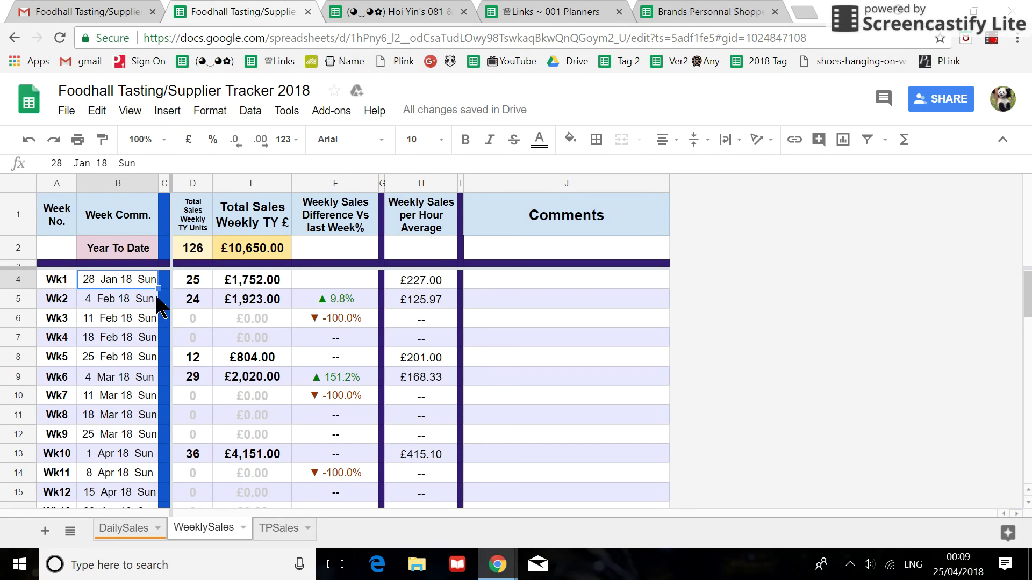
left_click(193, 283)
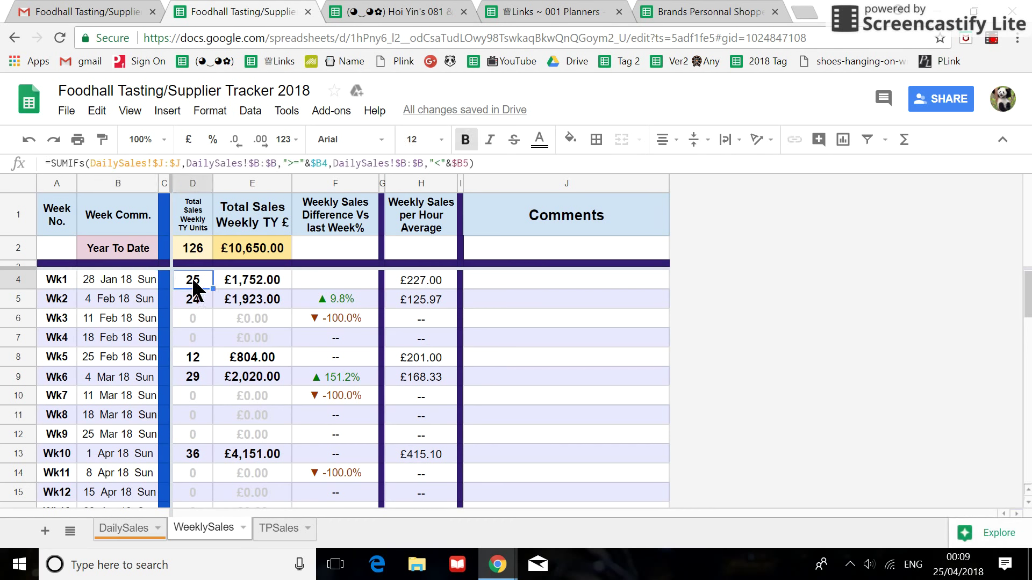
- Examine the WeeklySales formulas for Wk1 and Wk2 total sales, the Wk2 percentage difference and hourly average, and the Wk2 comments cell
left_click(258, 285)
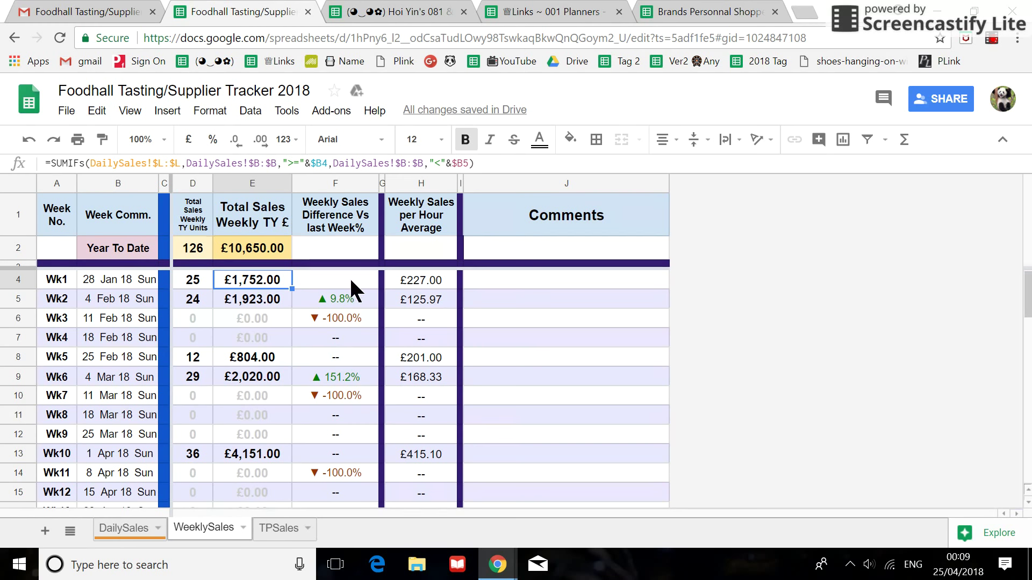
left_click(337, 299)
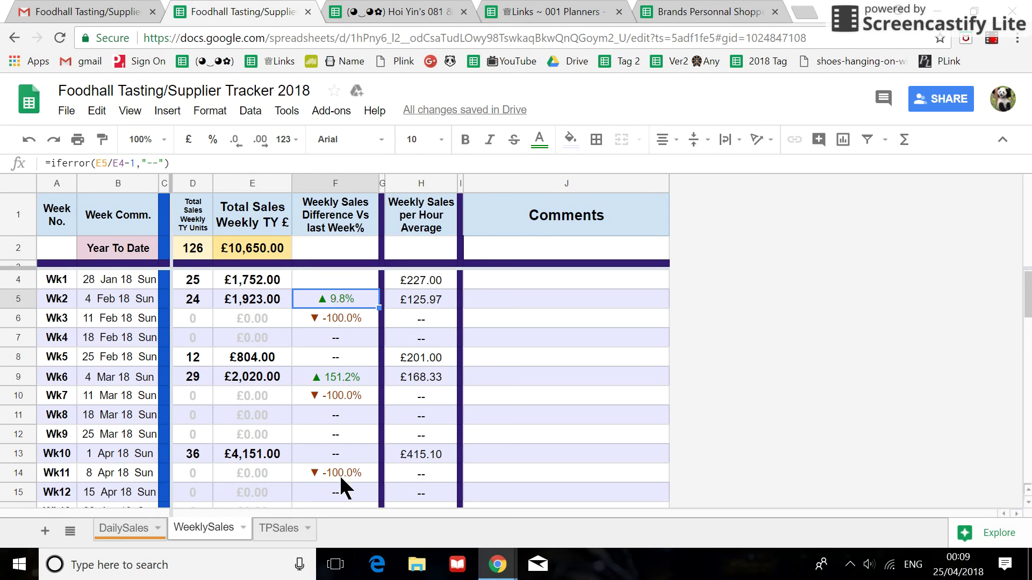
left_click(256, 294)
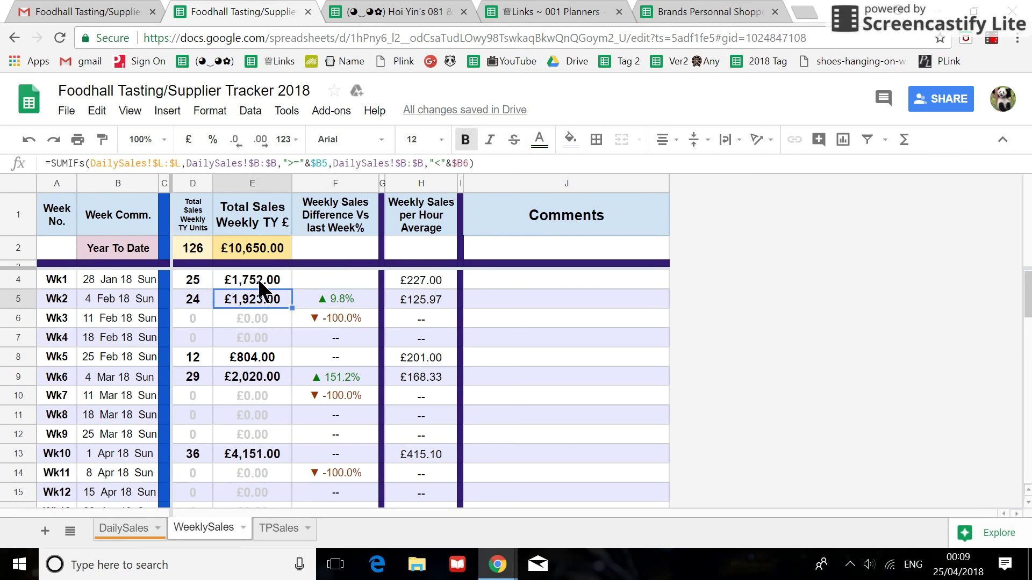
left_click(259, 281)
left_click(329, 300)
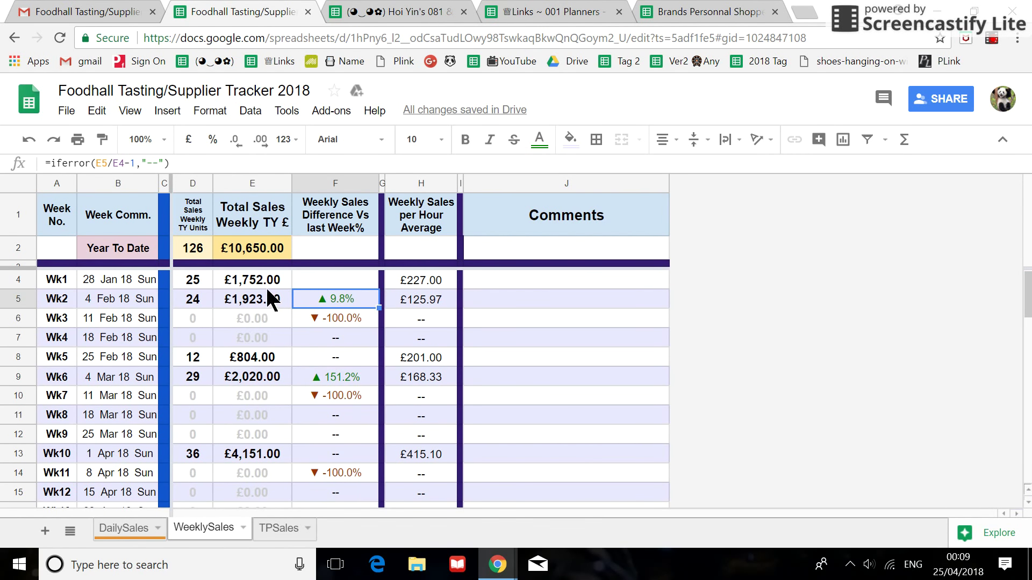
left_click(428, 302)
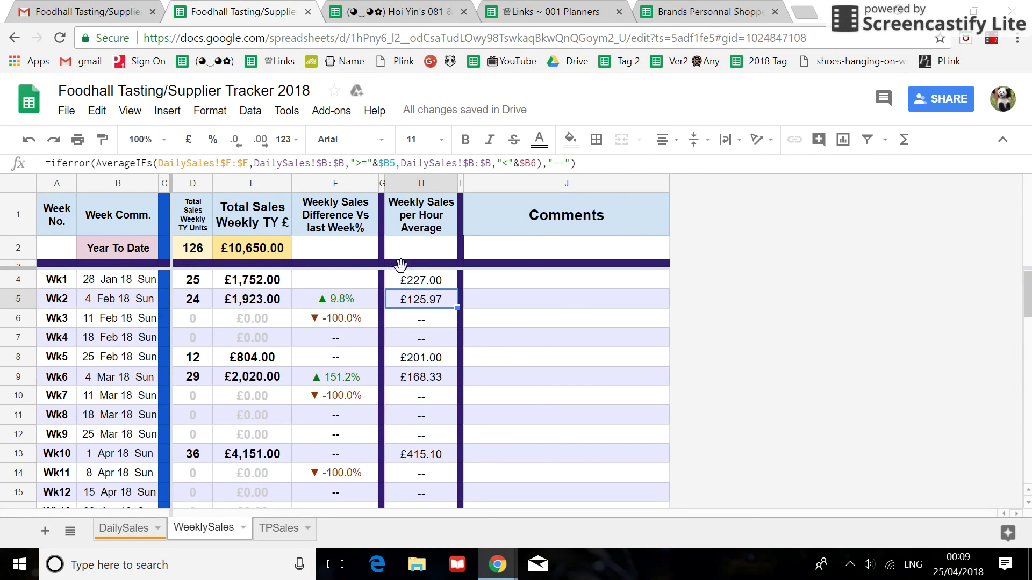
left_click(487, 298)
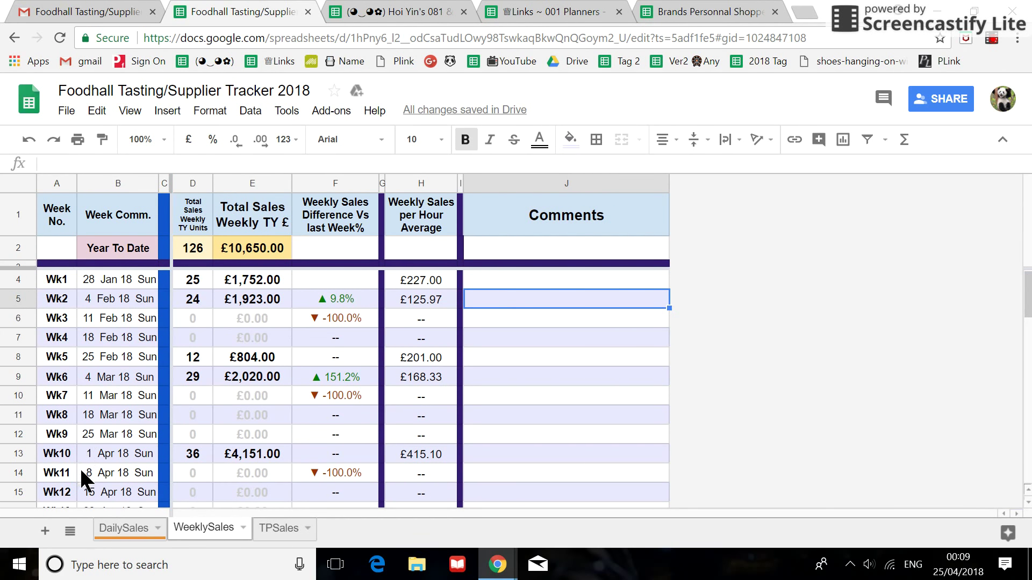
- Open the TPSales sheet and examine the week commencing dates for trading periods TP1 to TP4
left_click(274, 527)
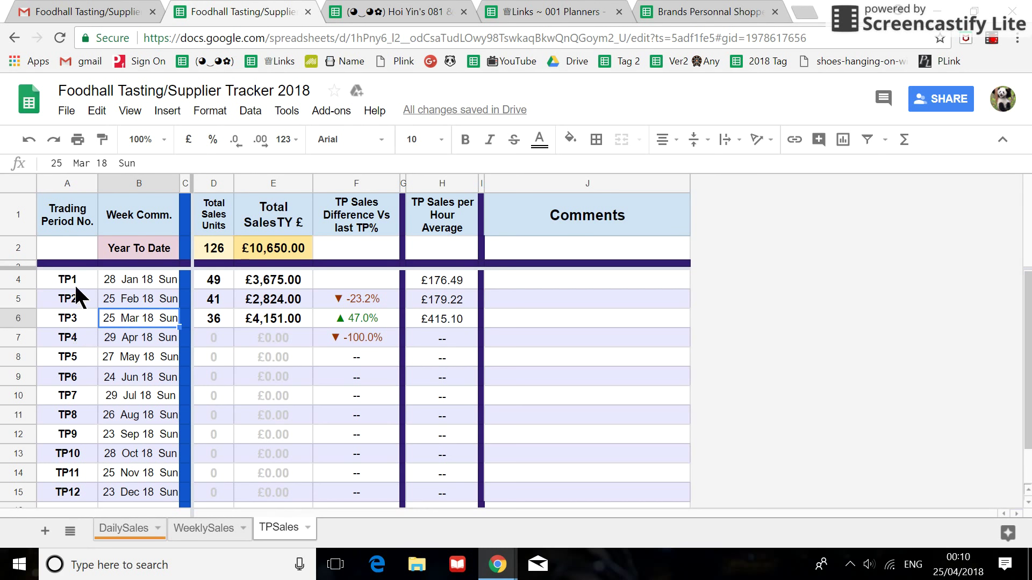
left_click(130, 279)
left_click(134, 299)
left_click(137, 317)
left_click(137, 336)
left_click(134, 275)
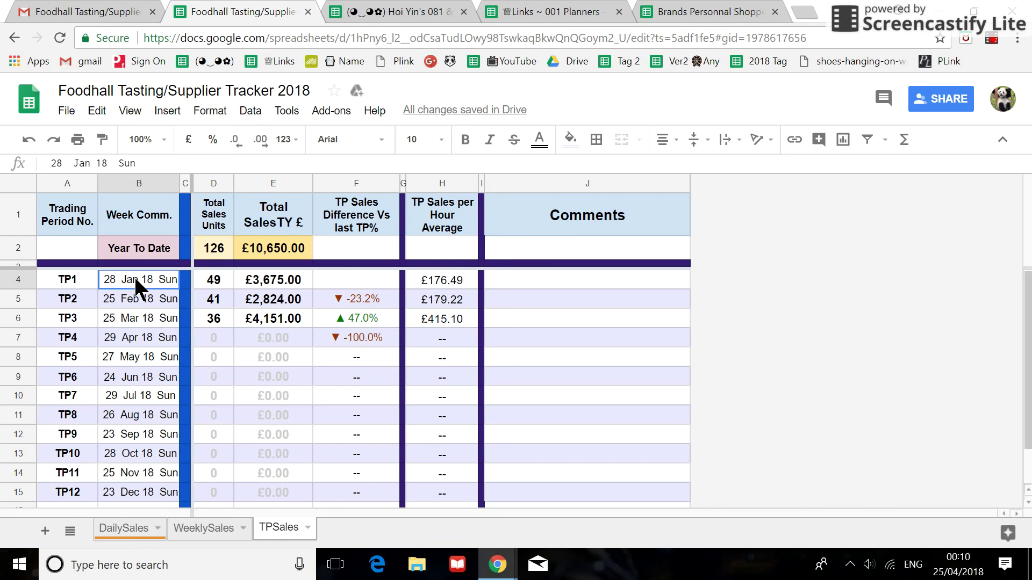
left_click(134, 295)
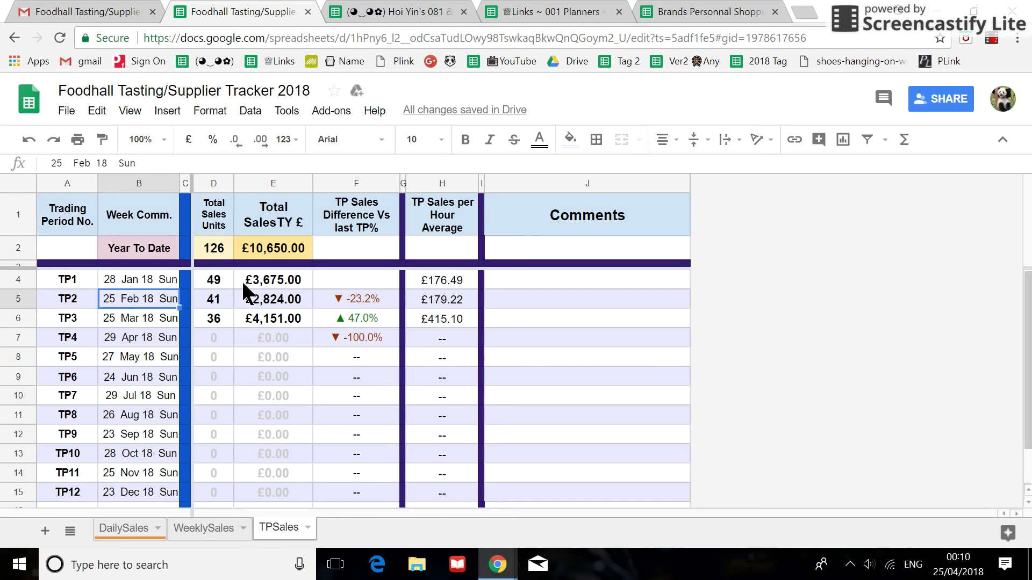
- Return to the DailySales sheet and review the February, March and April event dates entered in column B
left_click(128, 528)
left_click(139, 424)
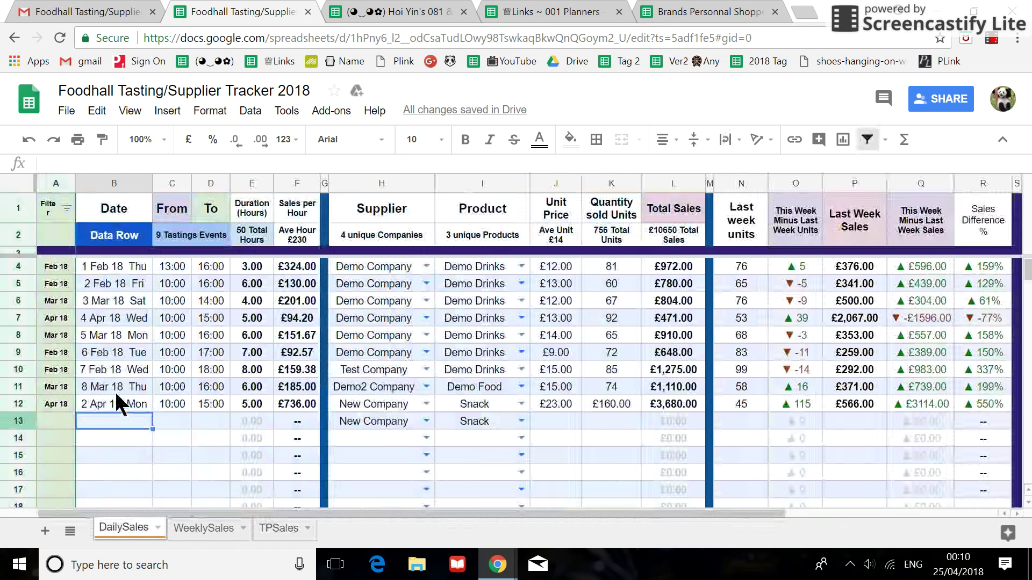
left_click(106, 276)
left_click(107, 302)
left_click(118, 283)
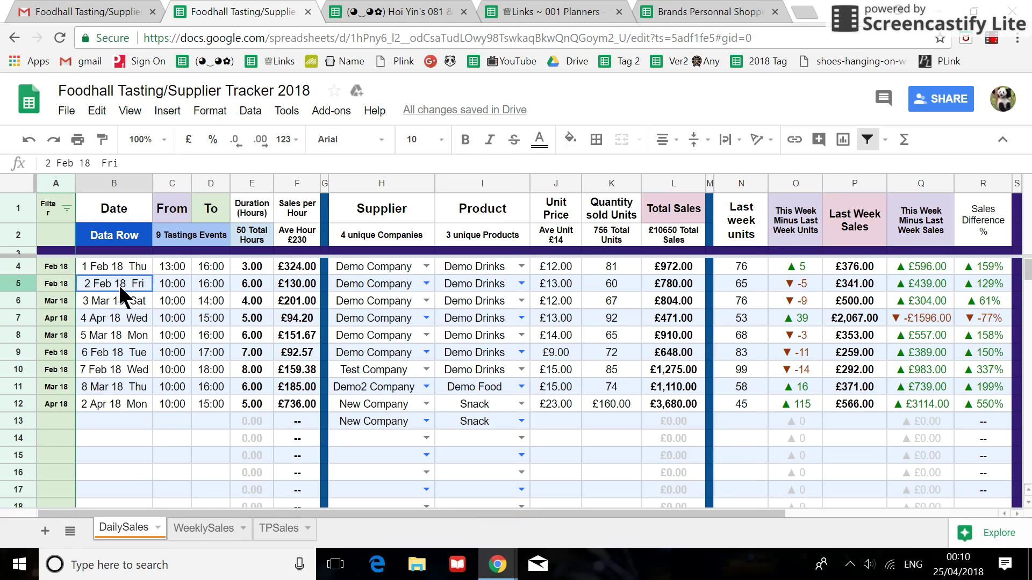
left_click(102, 355)
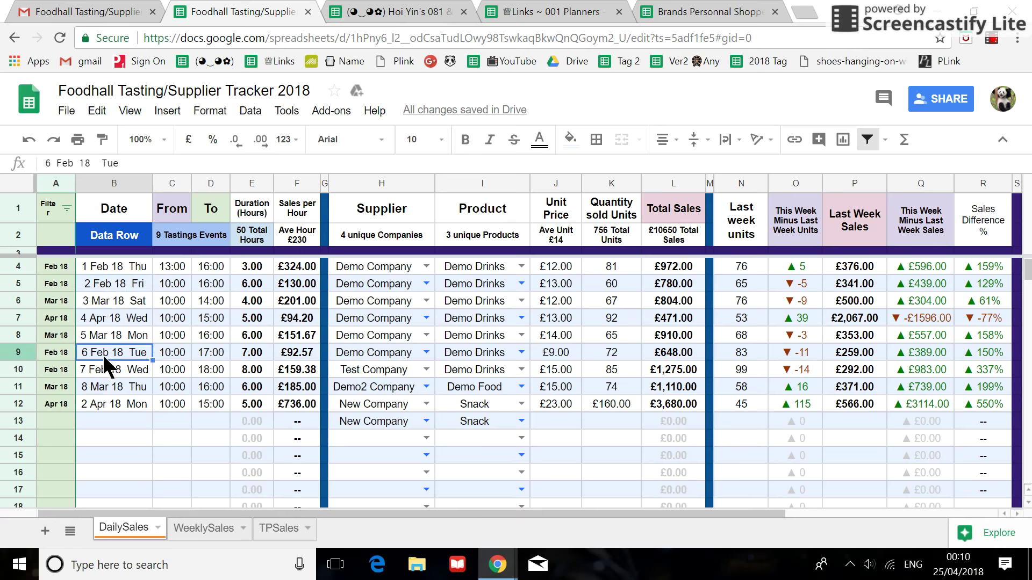
left_click(107, 300)
left_click(105, 316)
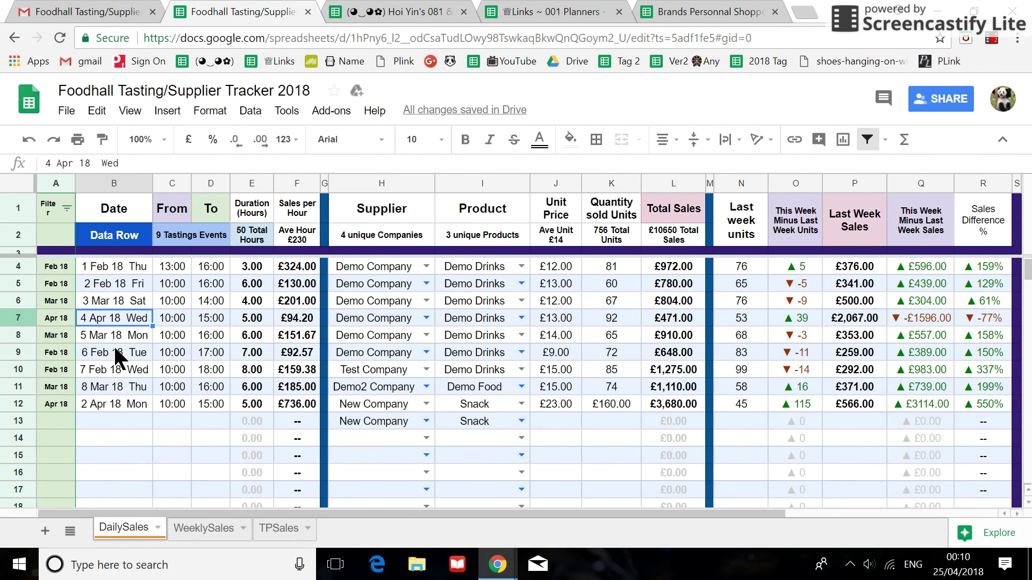
- Check the weekly dates on the WeeklySales sheet, and select columns N to R on DailySales
left_click(203, 529)
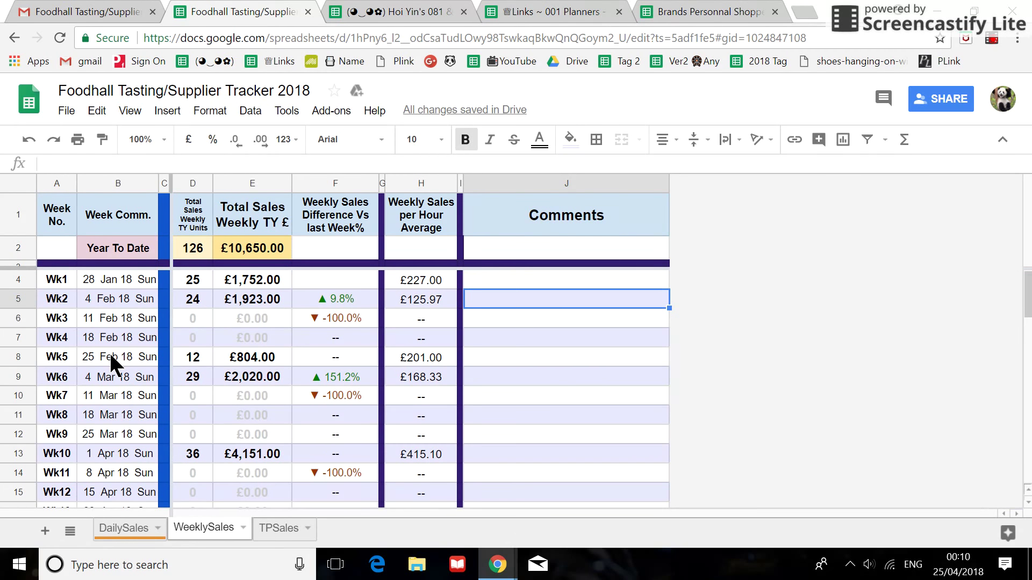
left_click(143, 528)
left_click_drag(741, 183, 983, 184)
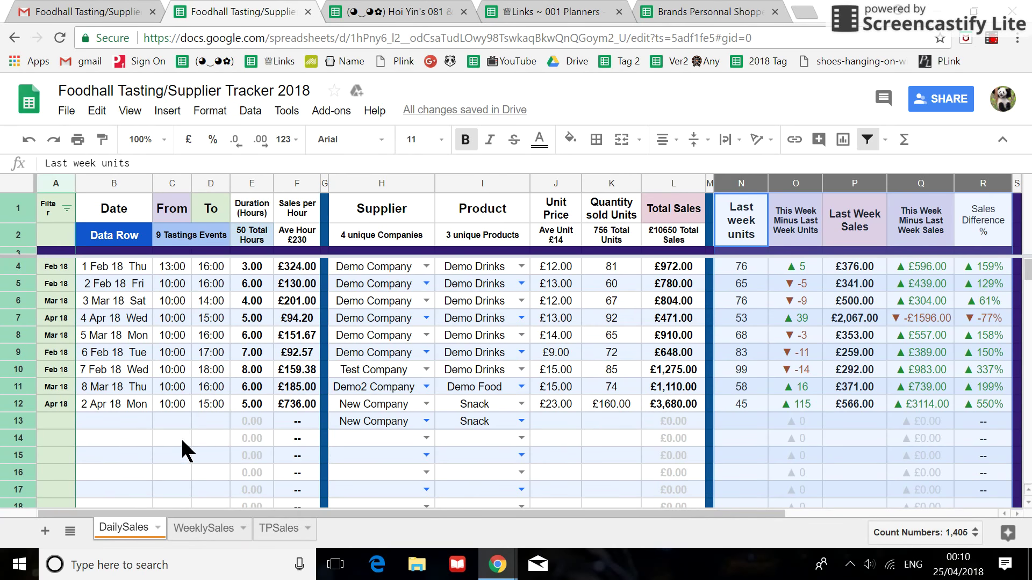
- Clear the demo dates and the From and To times in B4:D13 of the DailySales sheet
left_click(194, 435)
left_click_drag(98, 266, 206, 424)
key("Delete")
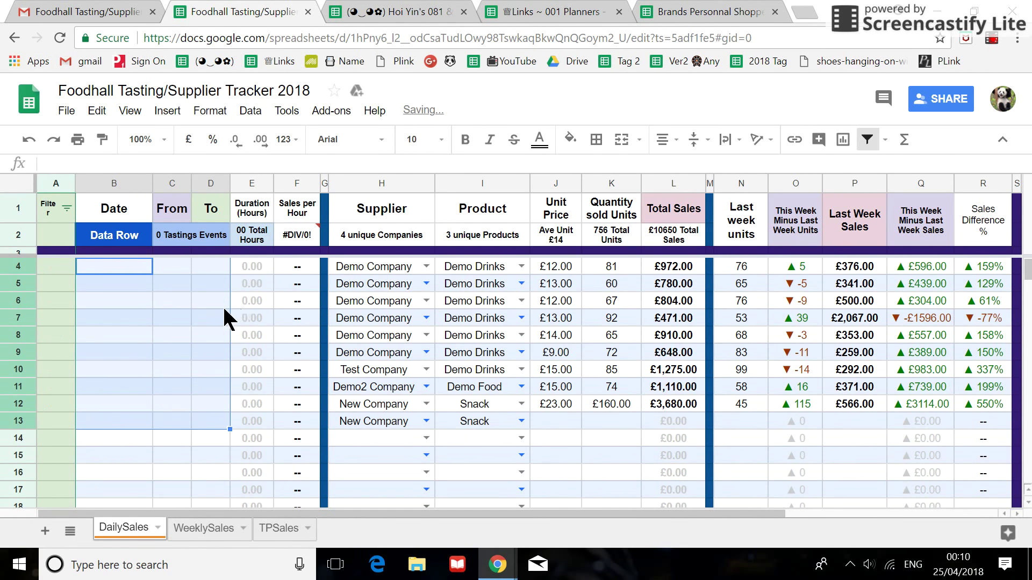
- Clear the suppliers, products and unit prices in H4:J15, and the quantities and last week units in rows 4 to 12
left_click_drag(375, 273, 548, 450)
key("Delete")
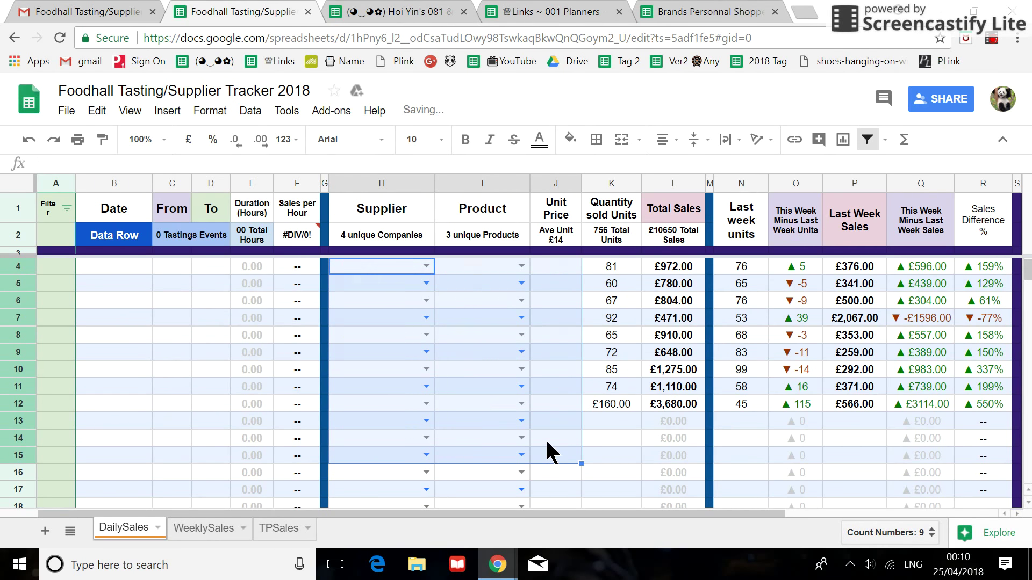
left_click_drag(609, 266, 604, 400)
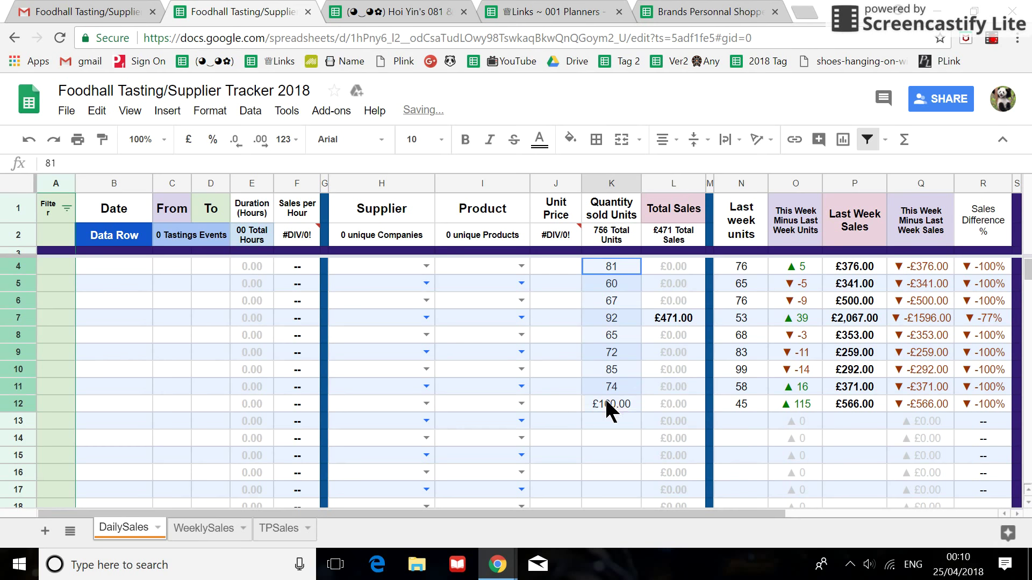
key("Delete")
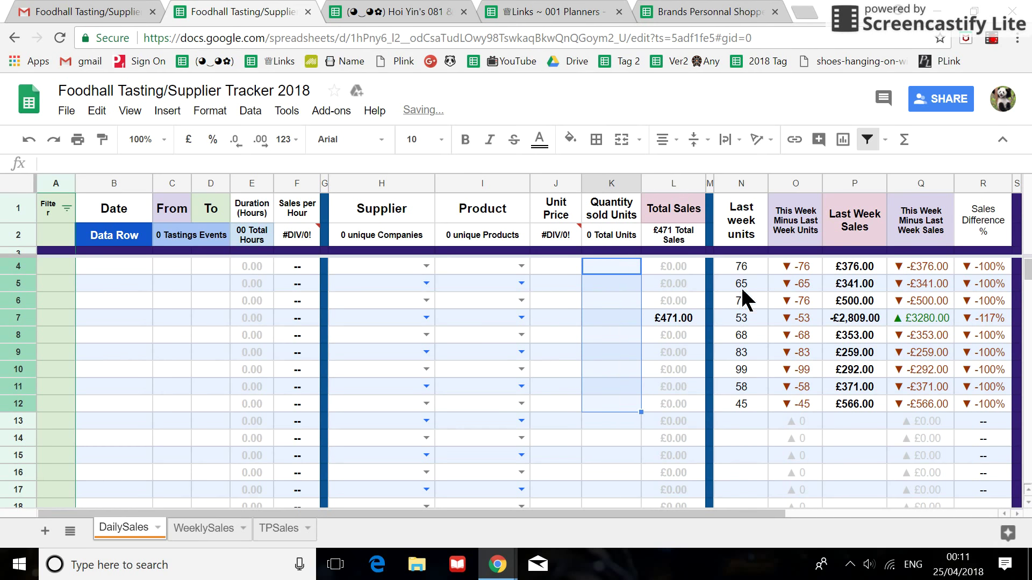
left_click_drag(739, 267, 737, 403)
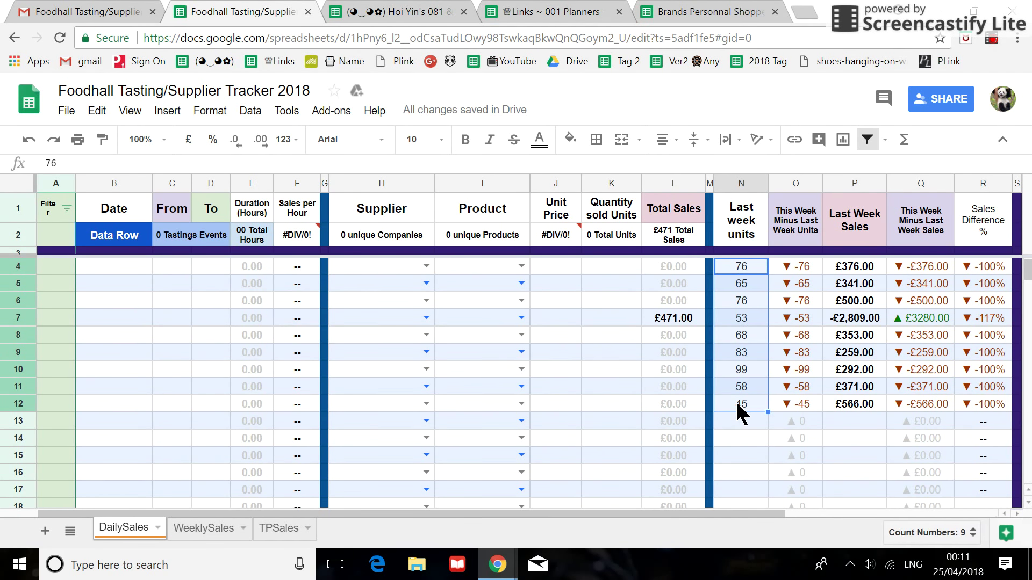
key("Delete")
- Fill the total sales formula from L6 down to L8, and clear the last week sales in P4:P13
left_click(676, 320)
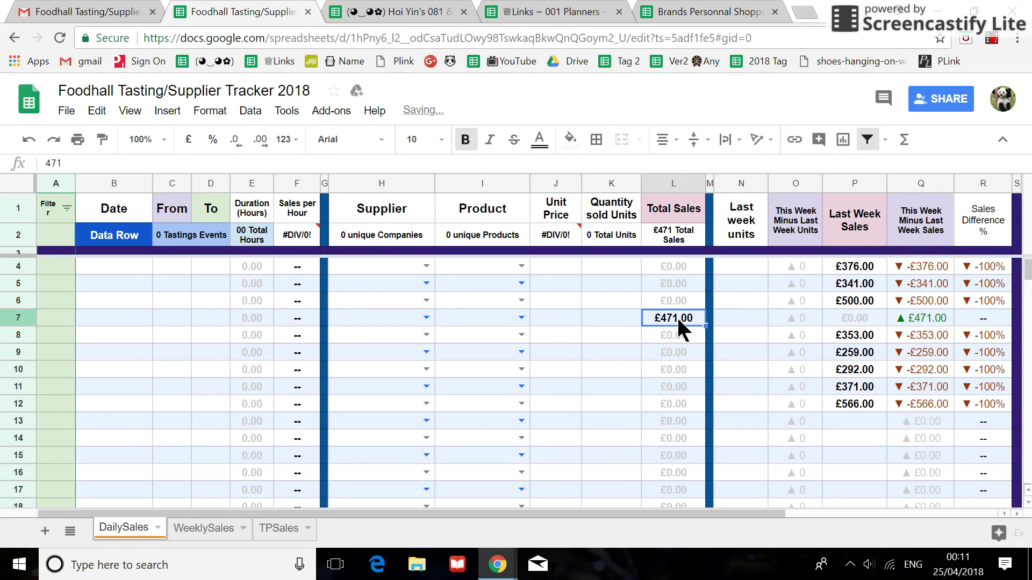
left_click(669, 296)
left_click_drag(705, 308, 703, 330)
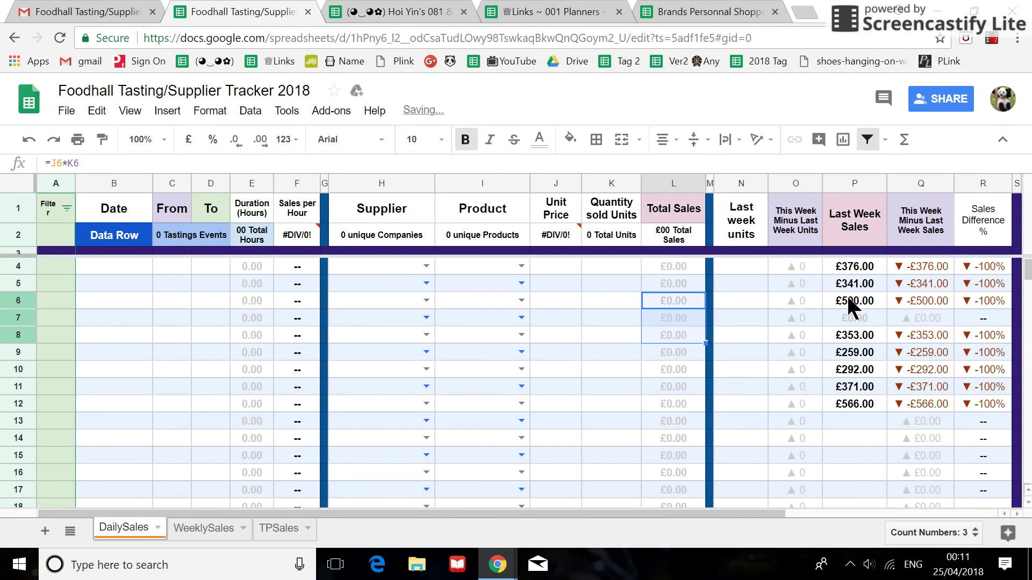
left_click_drag(848, 262, 843, 421)
key("Delete")
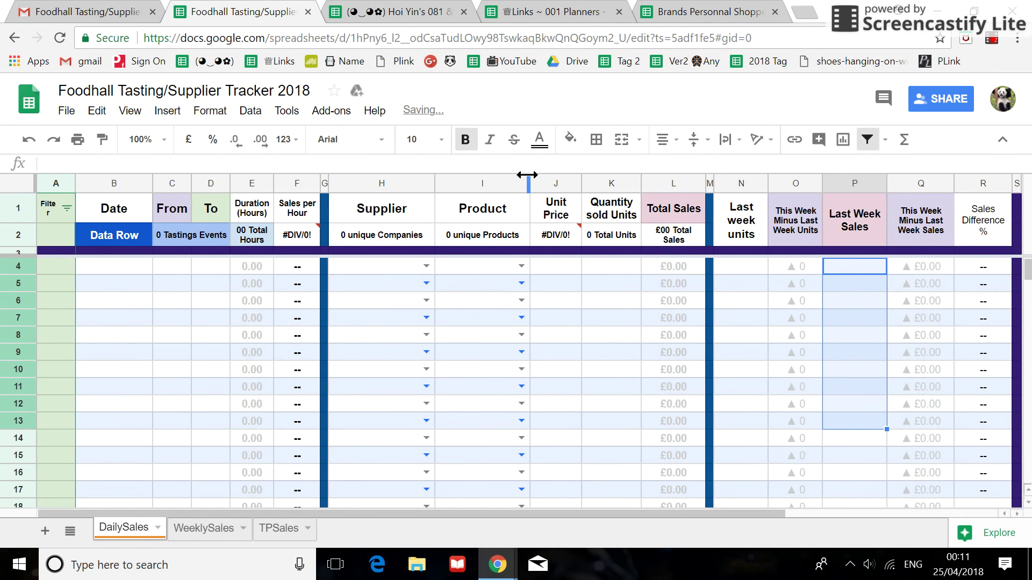
- Examine the row 2 summary formulas for average unit price and average sales per hour
left_click(554, 241)
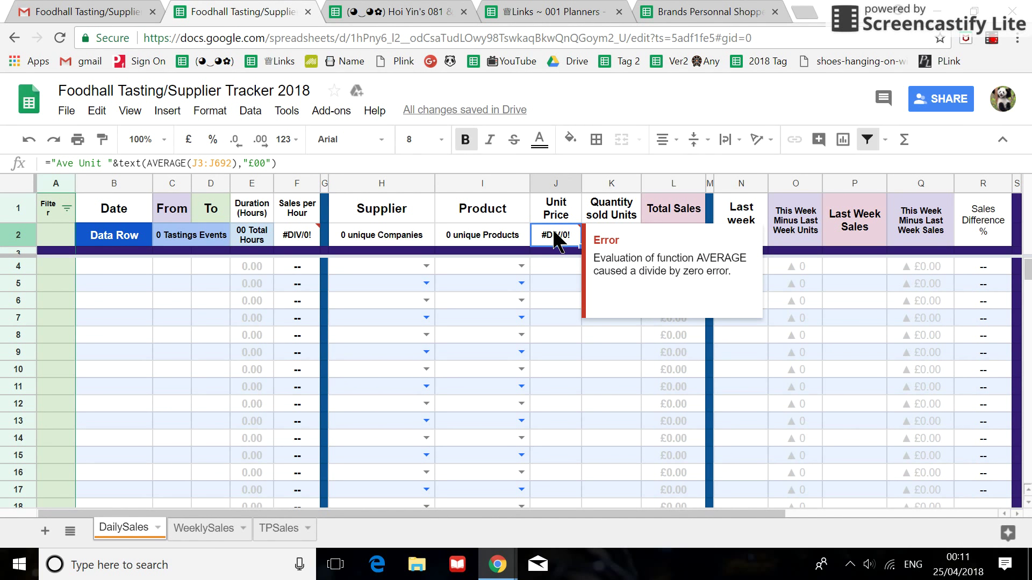
left_click(559, 268)
left_click(290, 232)
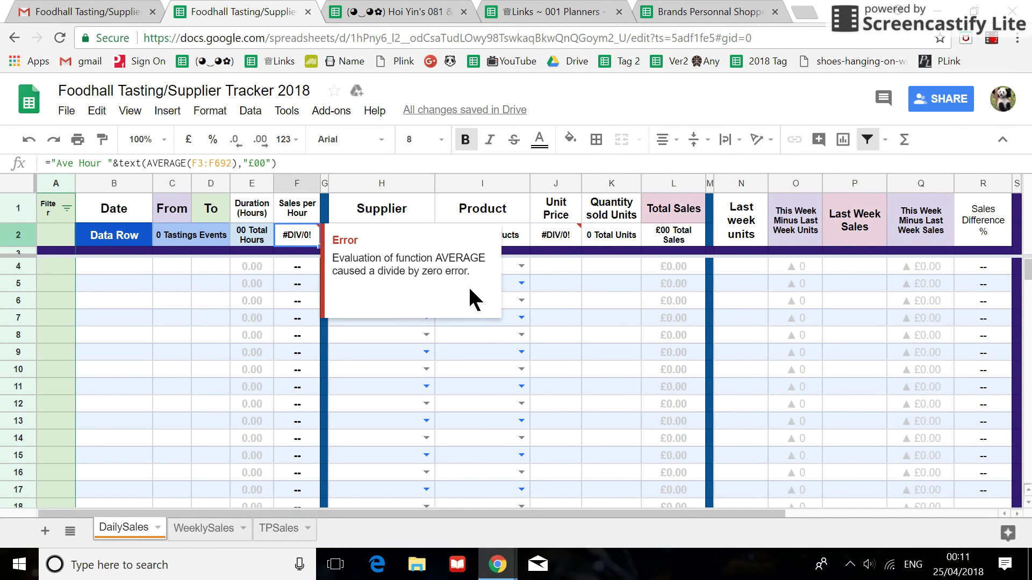
left_click(580, 264)
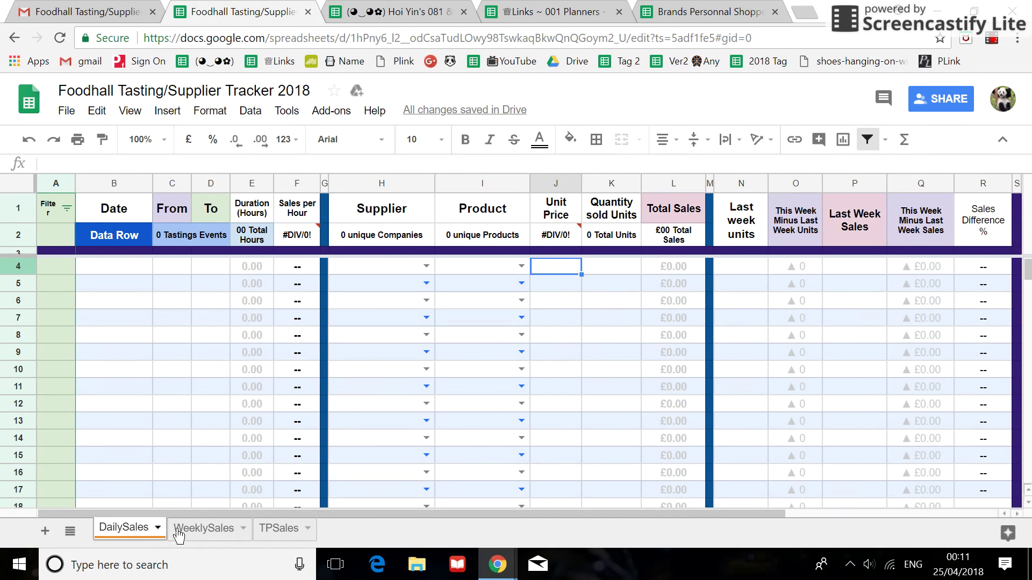
- Check the totals on the WeeklySales and TPSales sheets, and return to the DailySales sheet
left_click(207, 529)
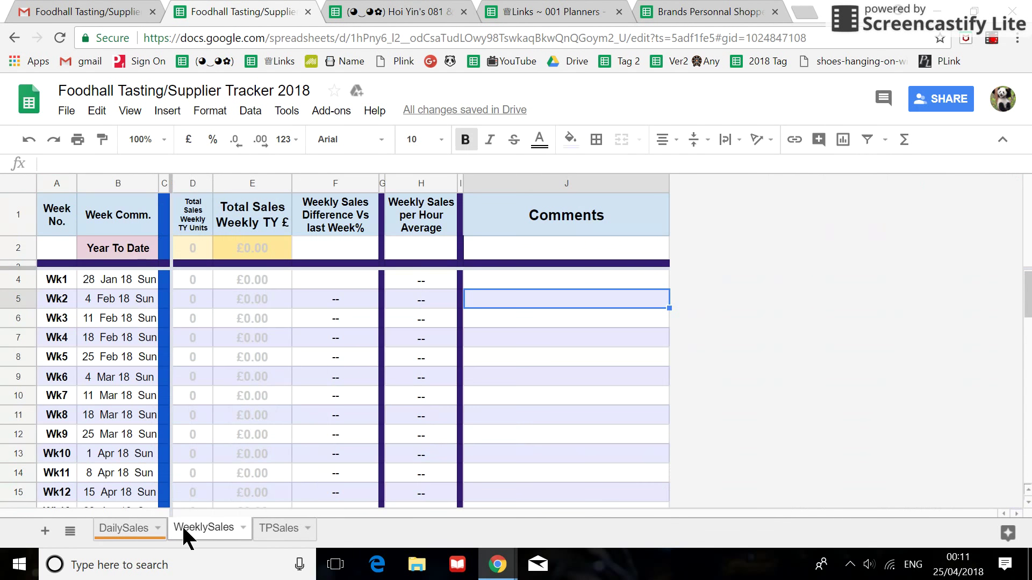
left_click(293, 534)
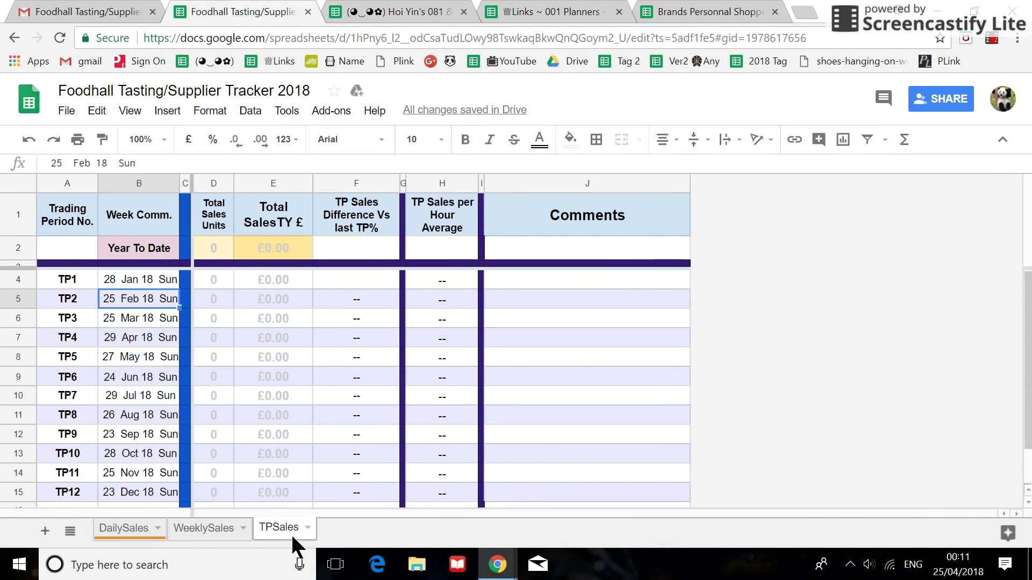
left_click(138, 529)
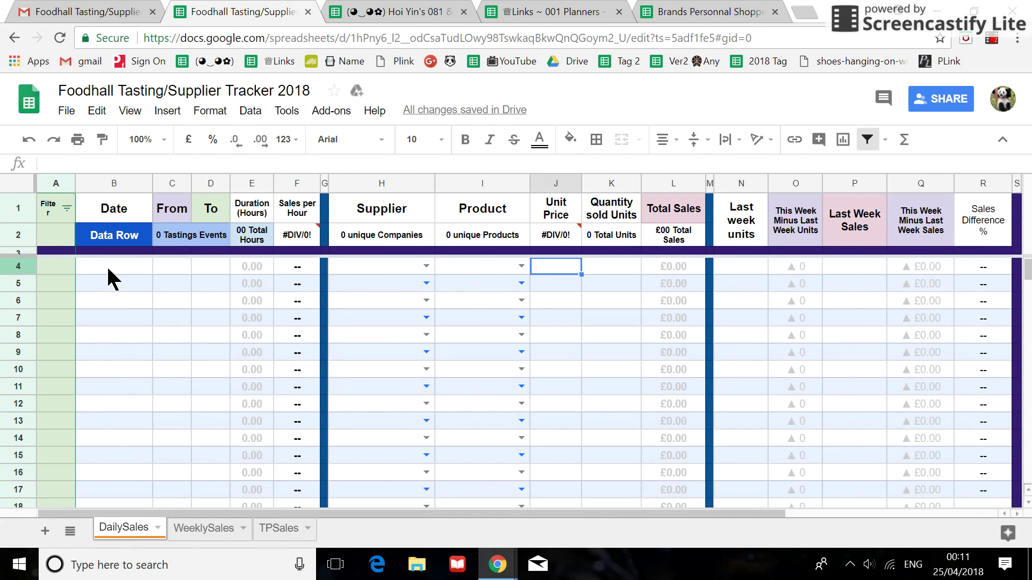